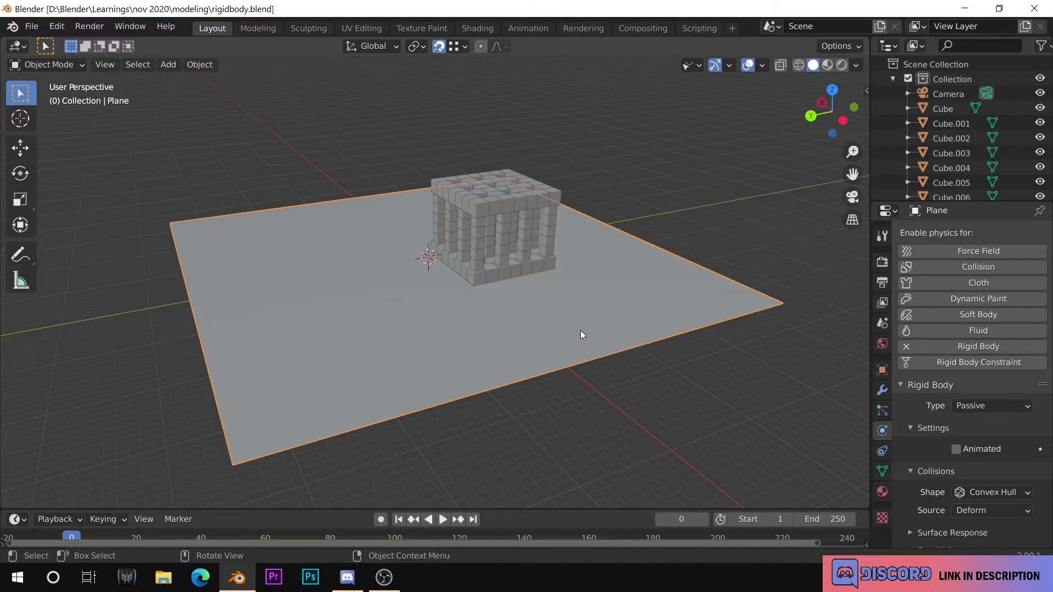
- Select top-row cubes, including Cube.149, and confirm they are Active rigid bodies
scroll(580, 330, down, 3)
middle_drag(580, 330, 500, 290)
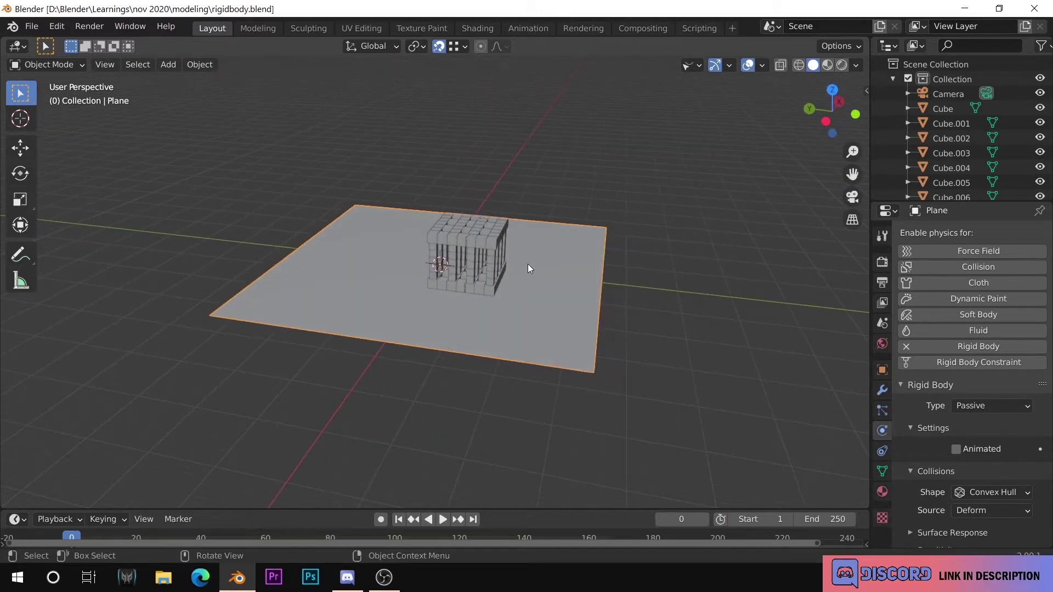
scroll(535, 255, up, 4)
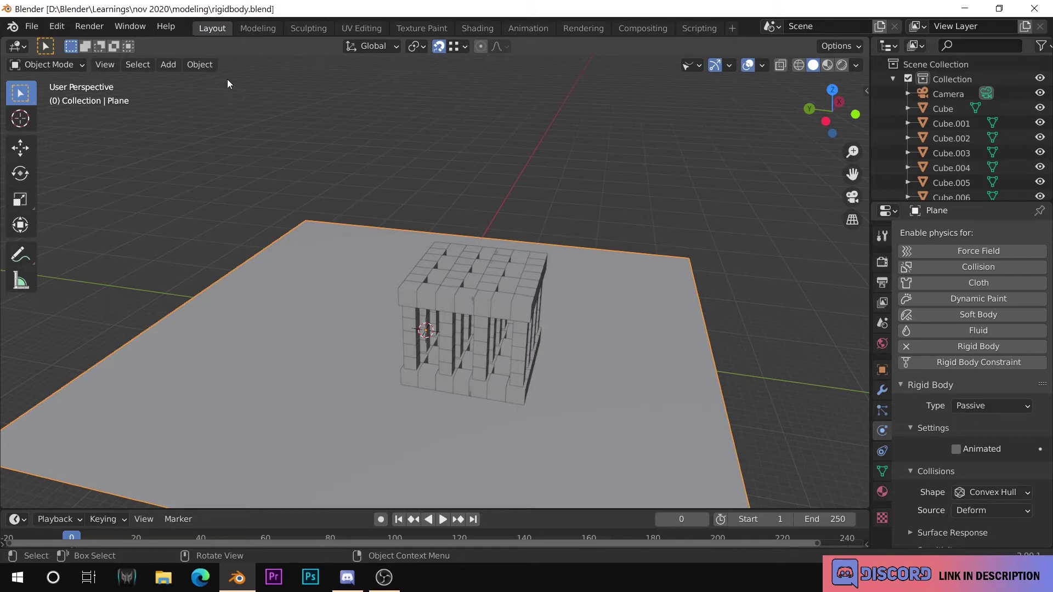
scroll(431, 313, down, 2)
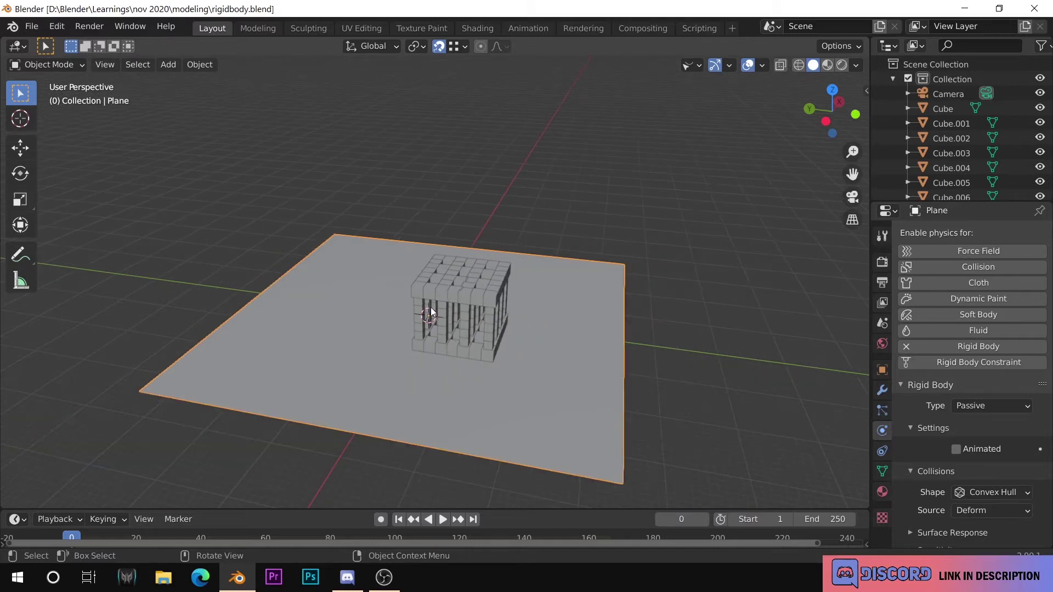
scroll(431, 336, up, 4)
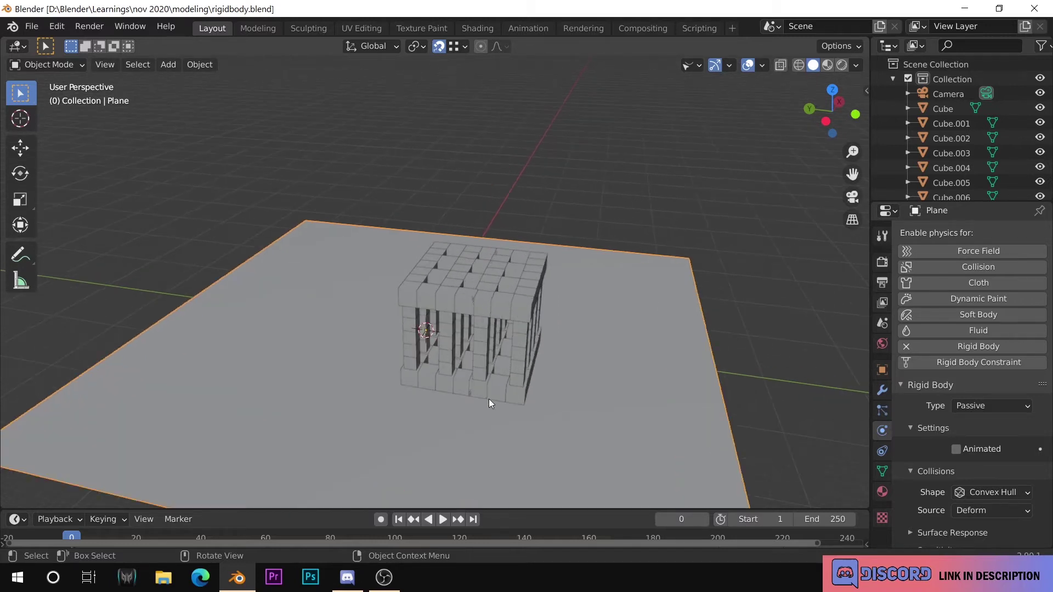
shift+middle_drag(491, 347, 490, 346)
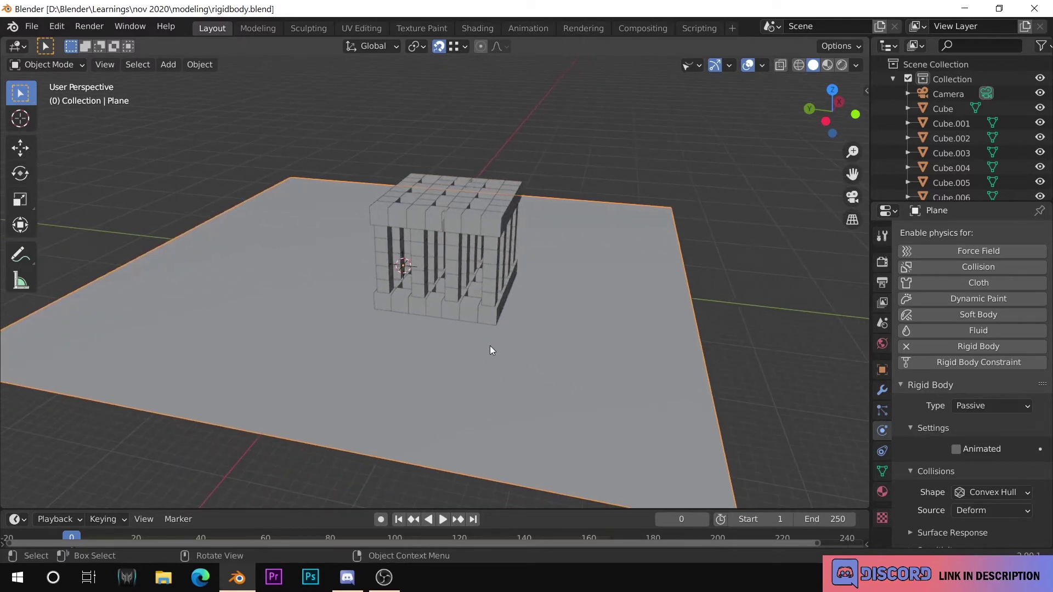
click(471, 223)
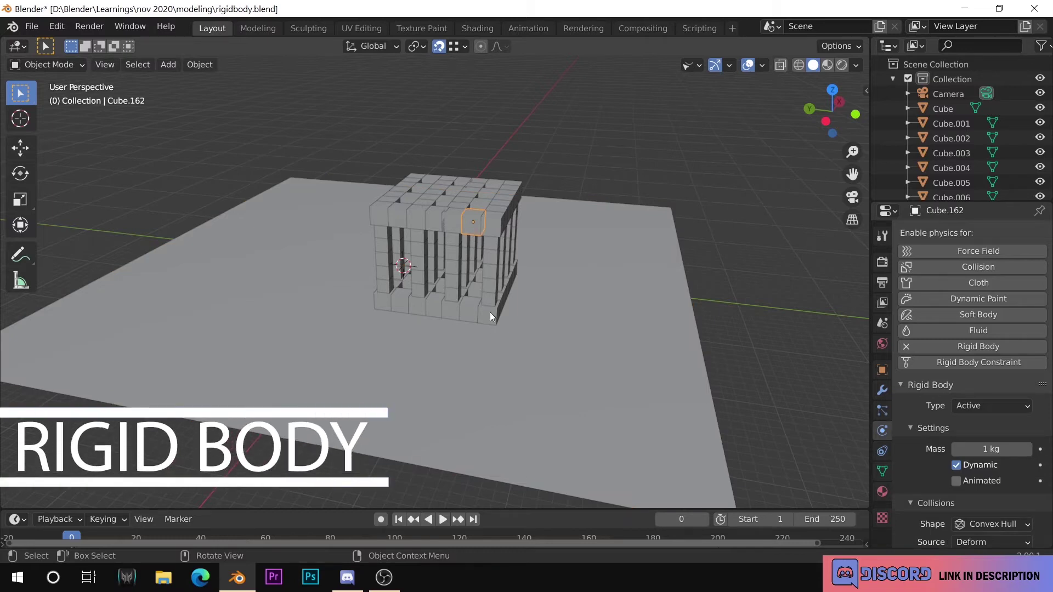
scroll(495, 309, up, 3)
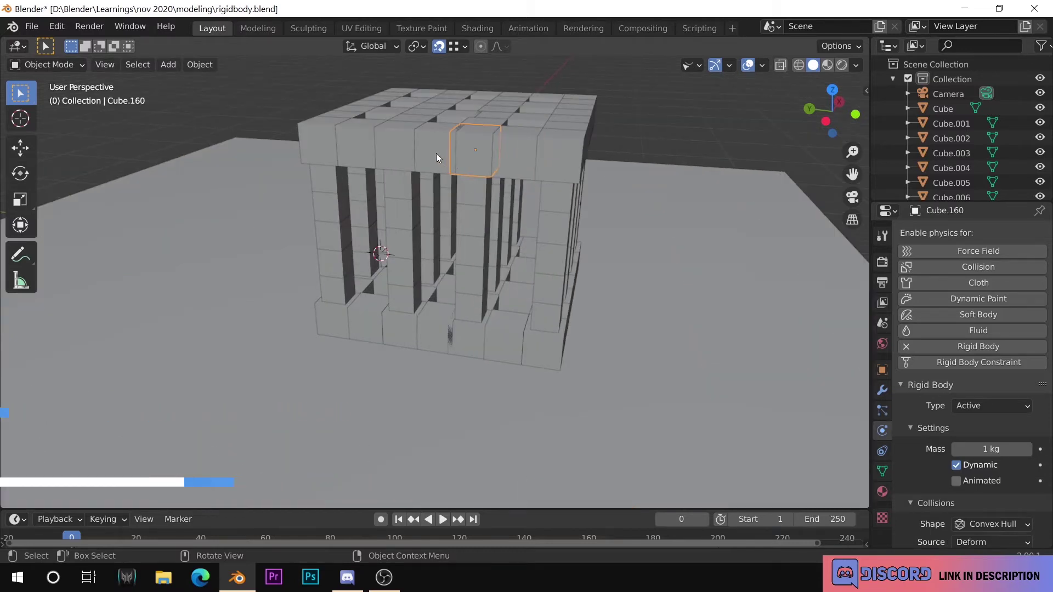
click(395, 148)
scroll(444, 192, down, 4)
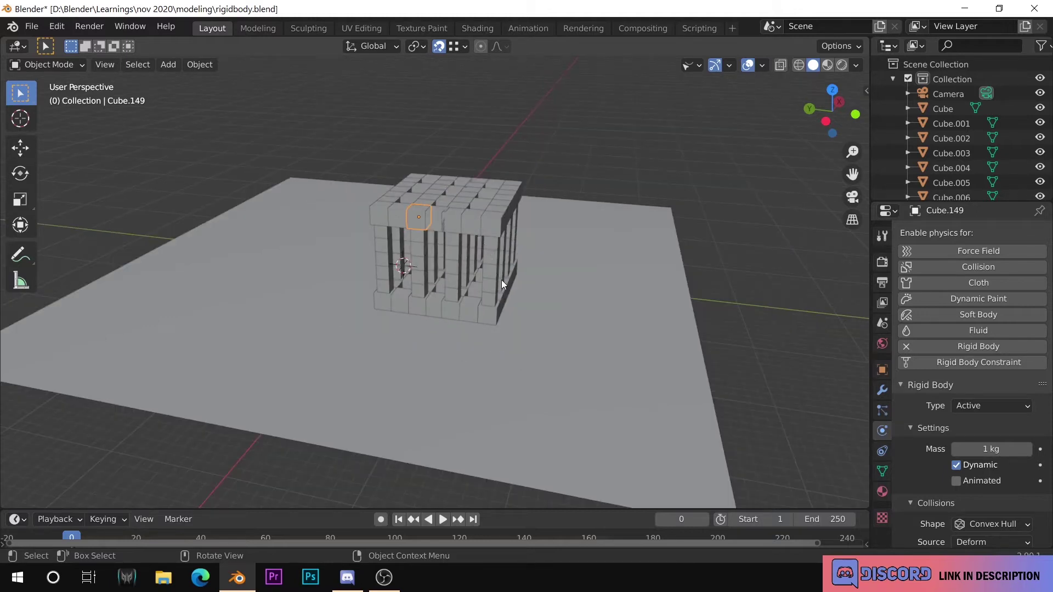
scroll(485, 403, down, 2)
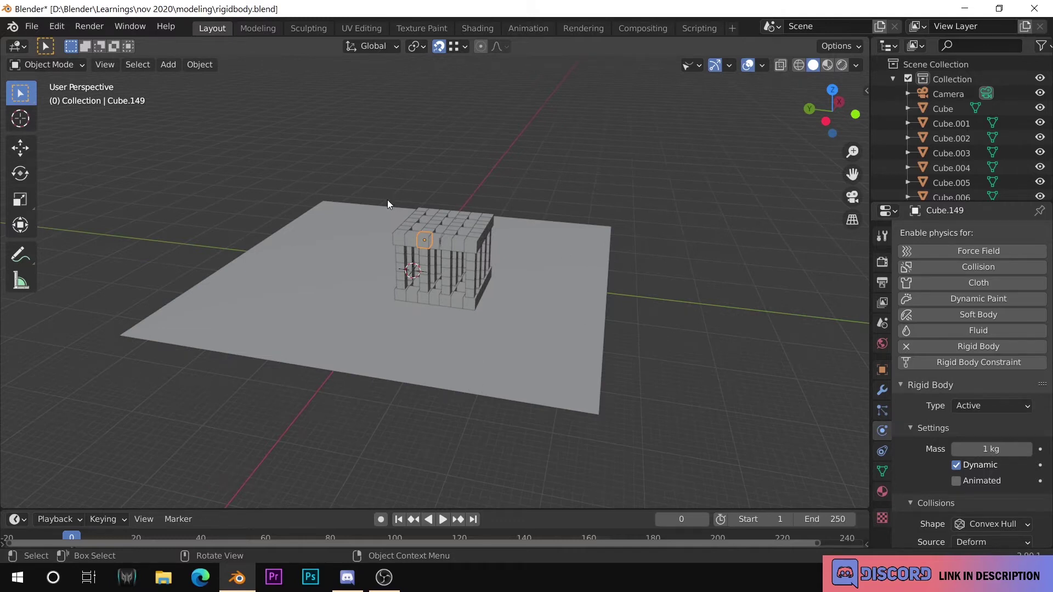
scroll(481, 278, up, 5)
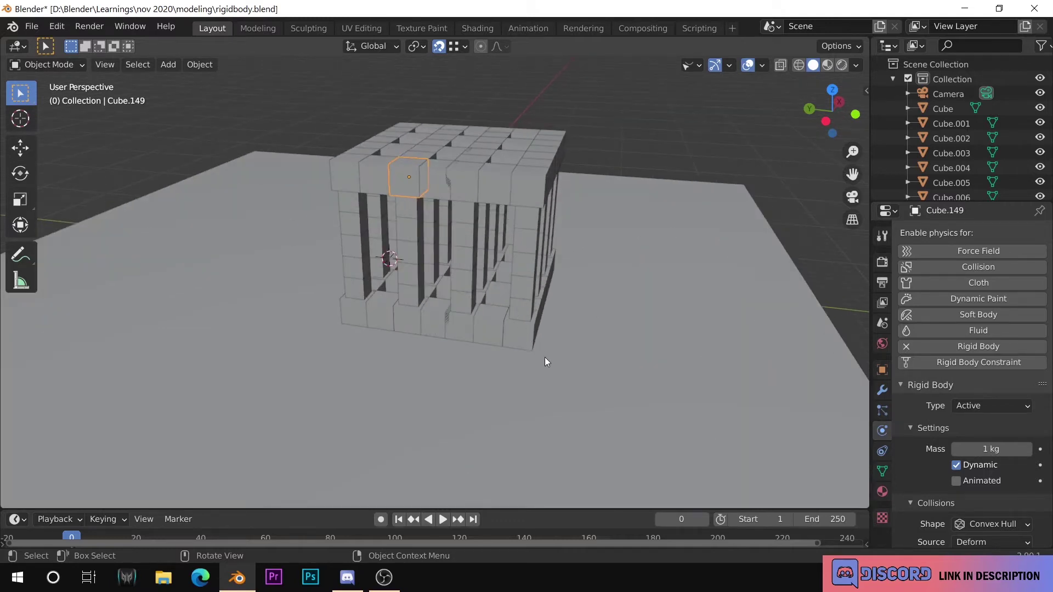
- Select the ground plane and confirm its Rigid Body Type is Passive
click(544, 358)
scroll(536, 385, down, 5)
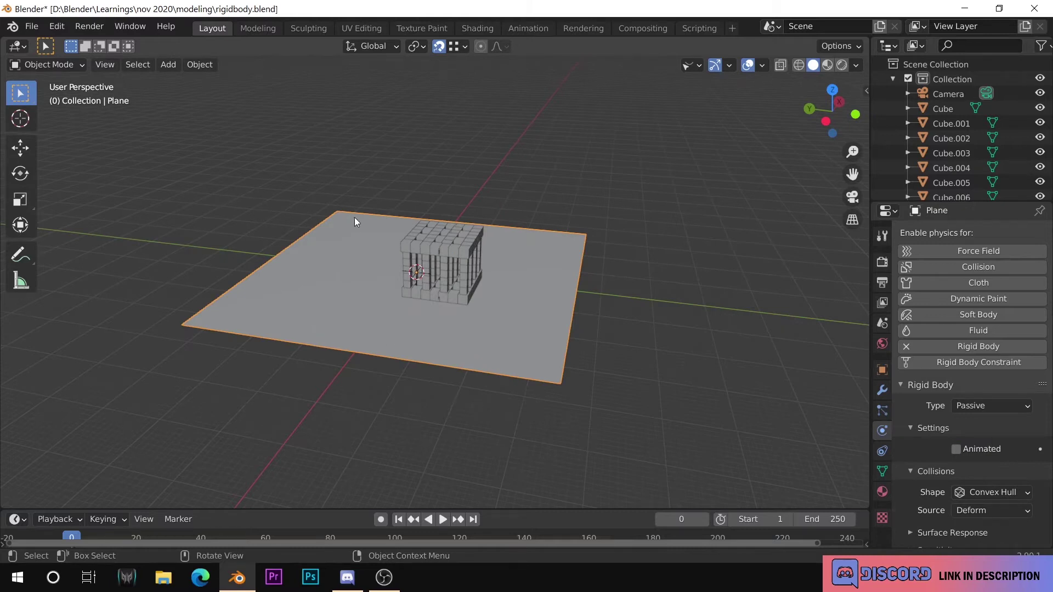
scroll(341, 318, up, 3)
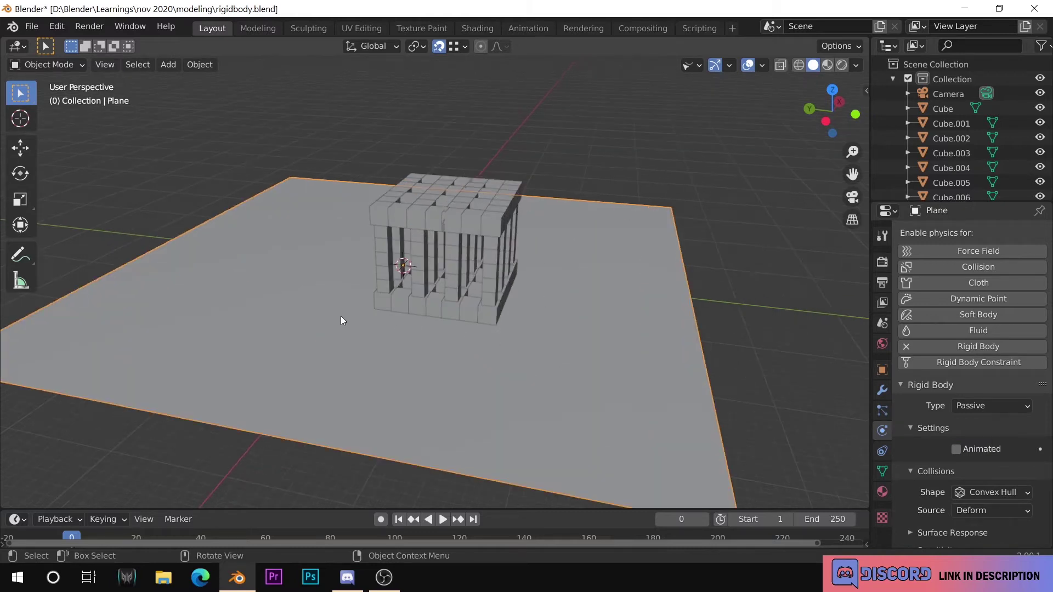
scroll(587, 308, up, 5)
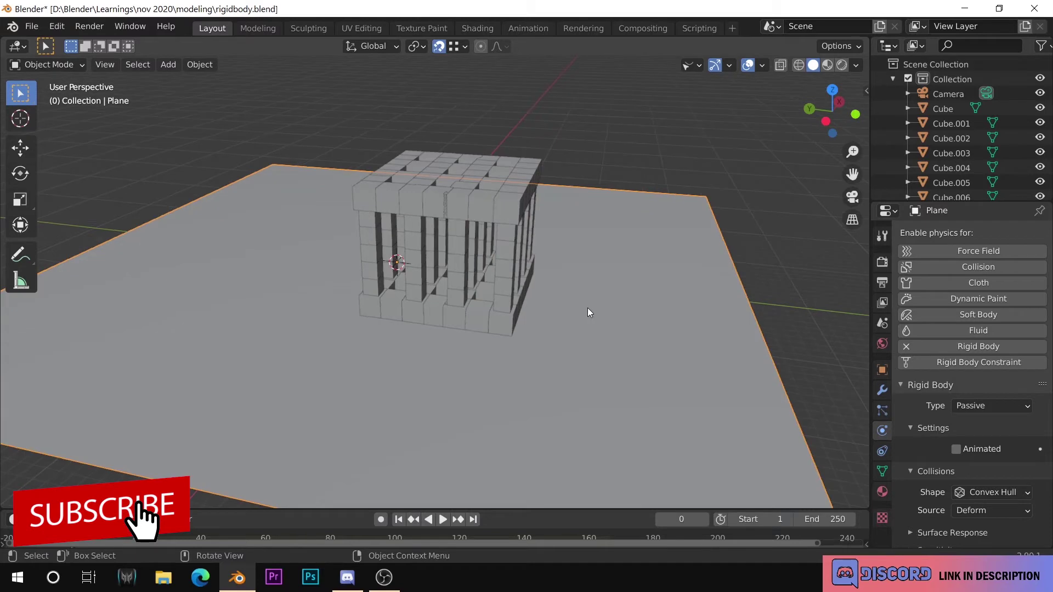
- Check corner cube Cube.171's physics: Active, 1 kg mass, Convex Hull shape
middle_drag(577, 290, 521, 319)
scroll(521, 320, up, 2)
scroll(442, 277, down, 6)
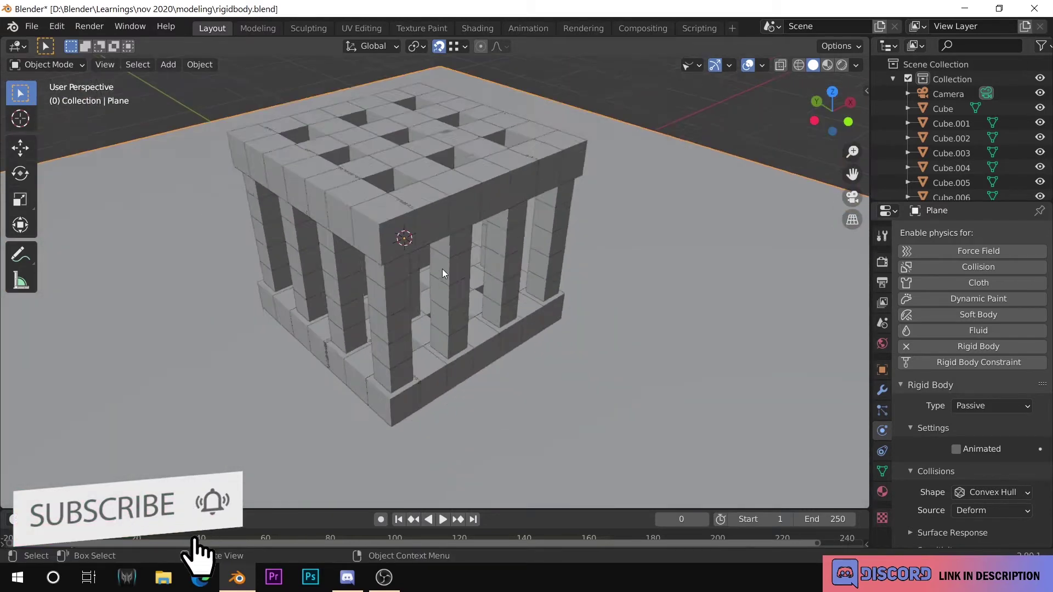
click(418, 247)
scroll(497, 275, down, 1)
scroll(498, 275, up, 3)
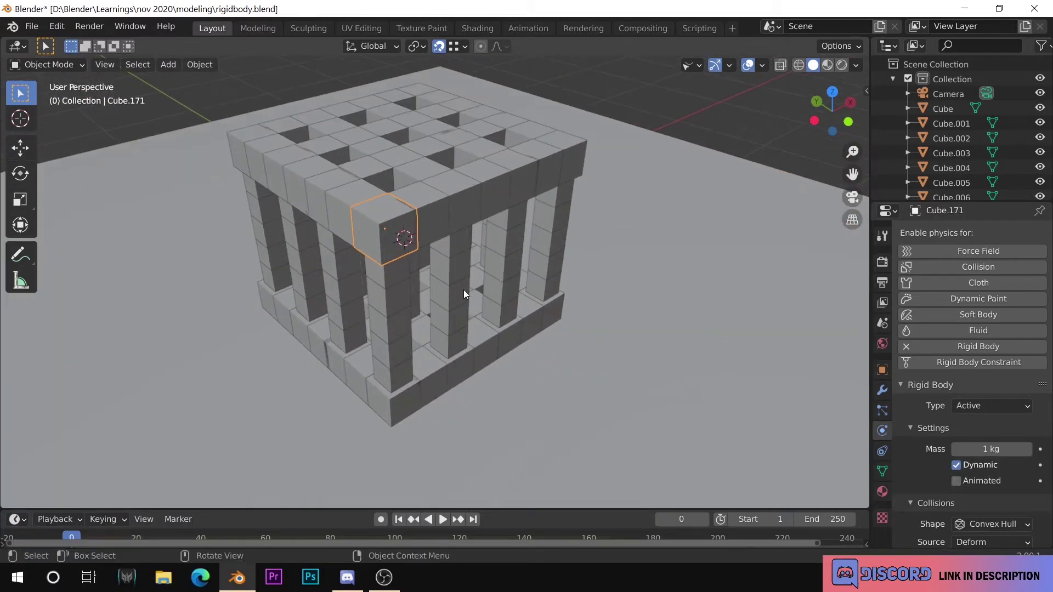
middle_drag(470, 290, 506, 276)
scroll(506, 275, up, 3)
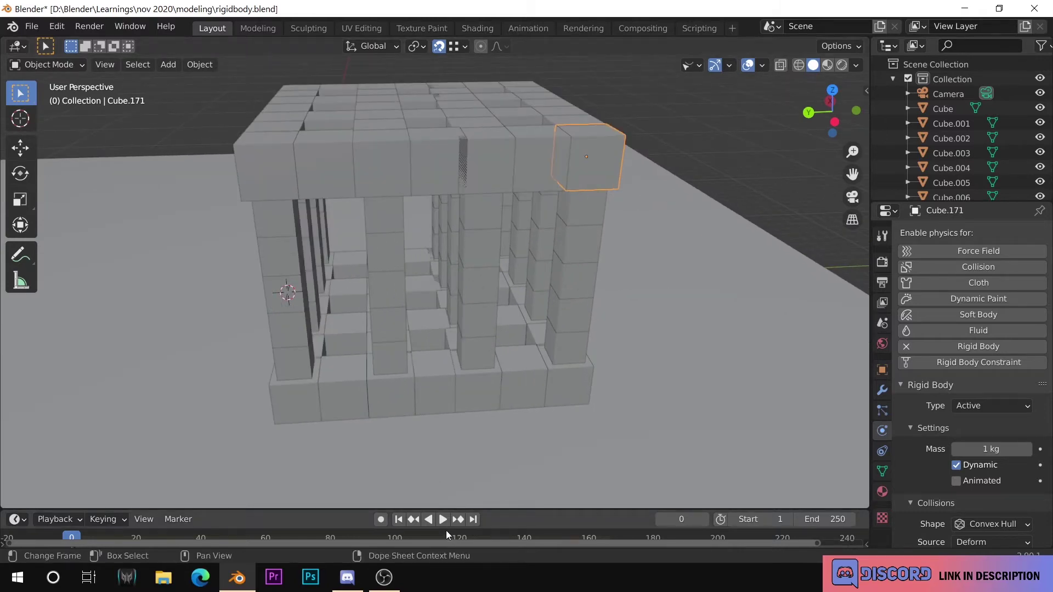
scroll(630, 317, down, 5)
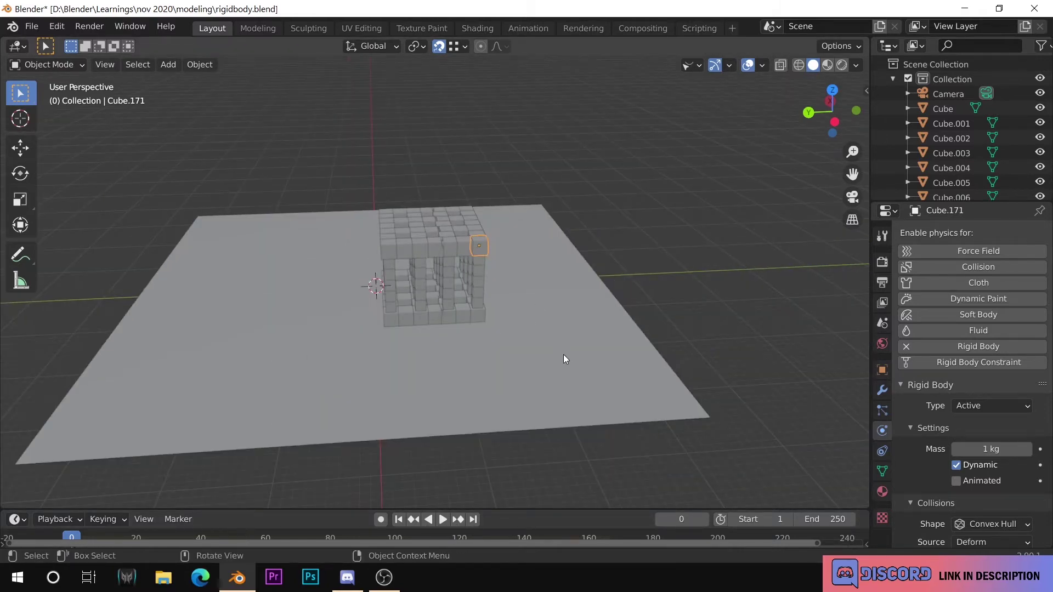
- Play the rigid body simulation and watch the cage collapse onto the plane
click(441, 520)
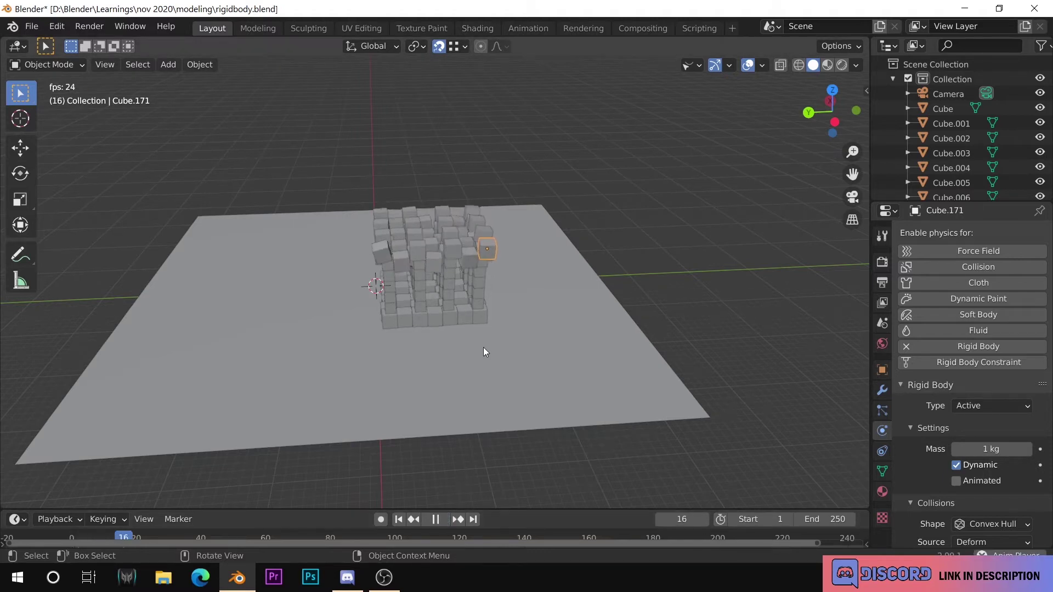
scroll(483, 345, up, 2)
middle_drag(476, 352, 549, 359)
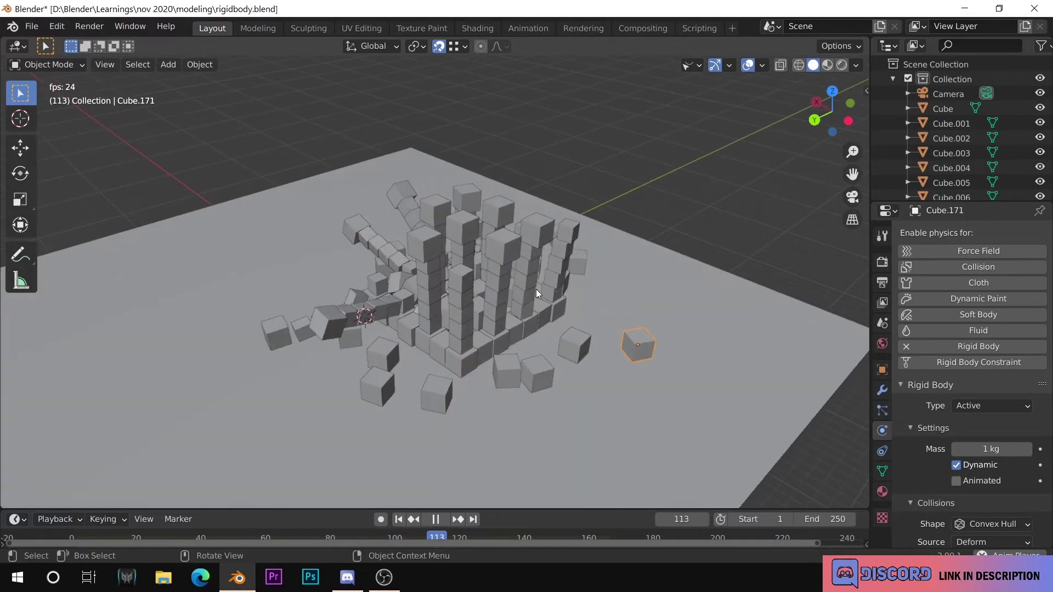
- Pause playback and rewind the timeline back to frame 0
click(437, 520)
click(437, 520)
click(455, 531)
drag(455, 531, 144, 510)
key(Escape)
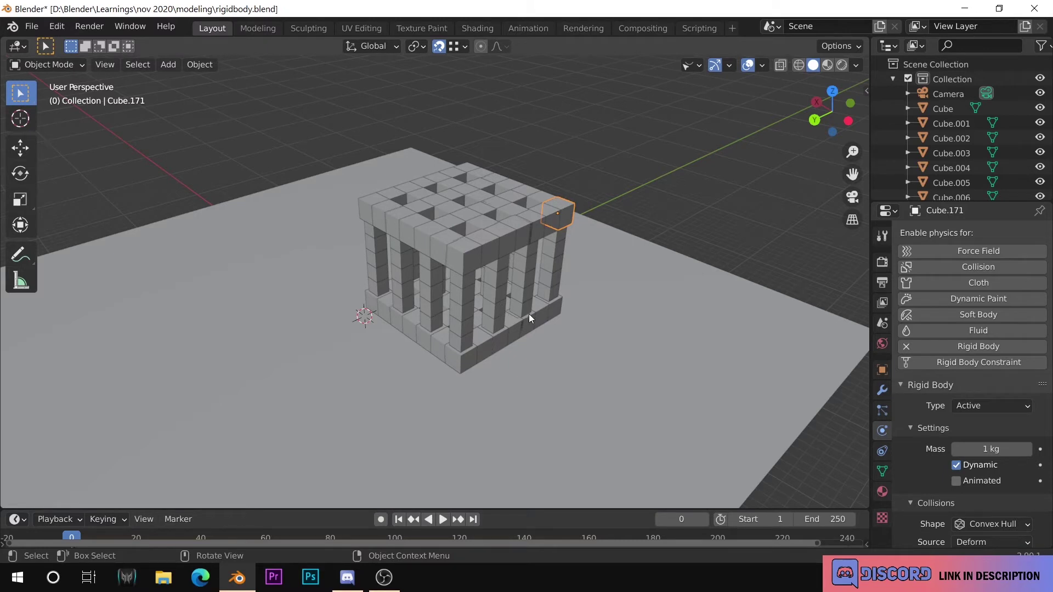
- Move the view close to the cage and select Cube.151 at the front-centre of the top row
middle_drag(553, 315, 480, 307)
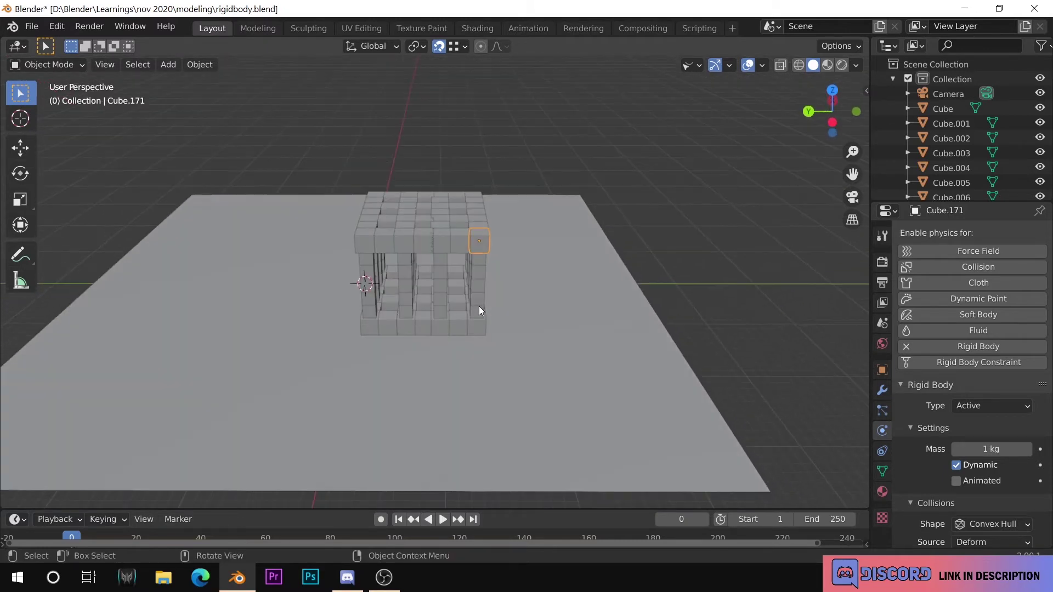
shift+middle_drag(519, 241, 532, 313)
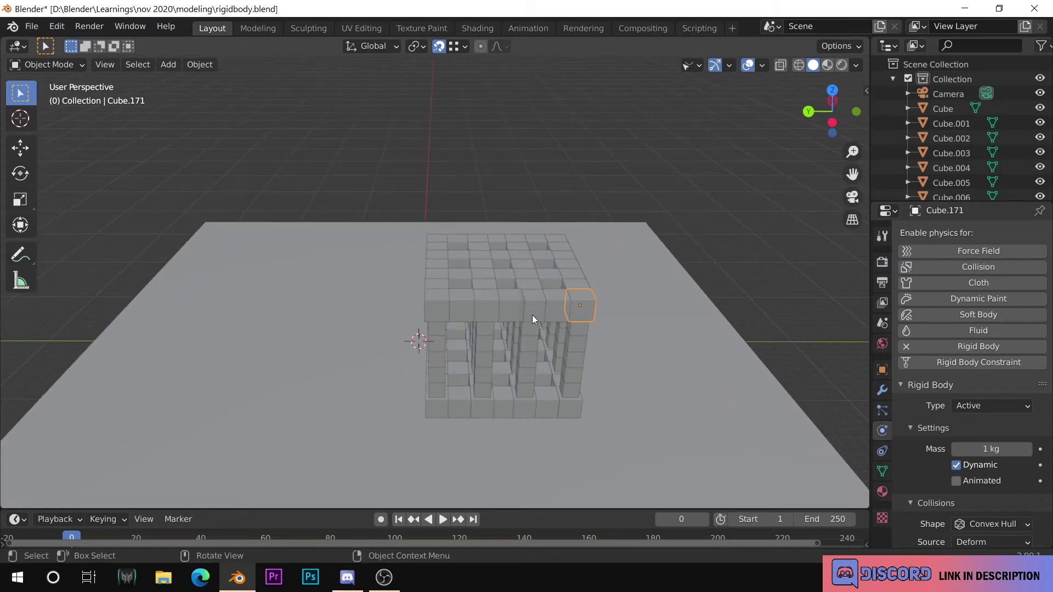
click(510, 306)
shift+middle_drag(555, 329, 504, 286)
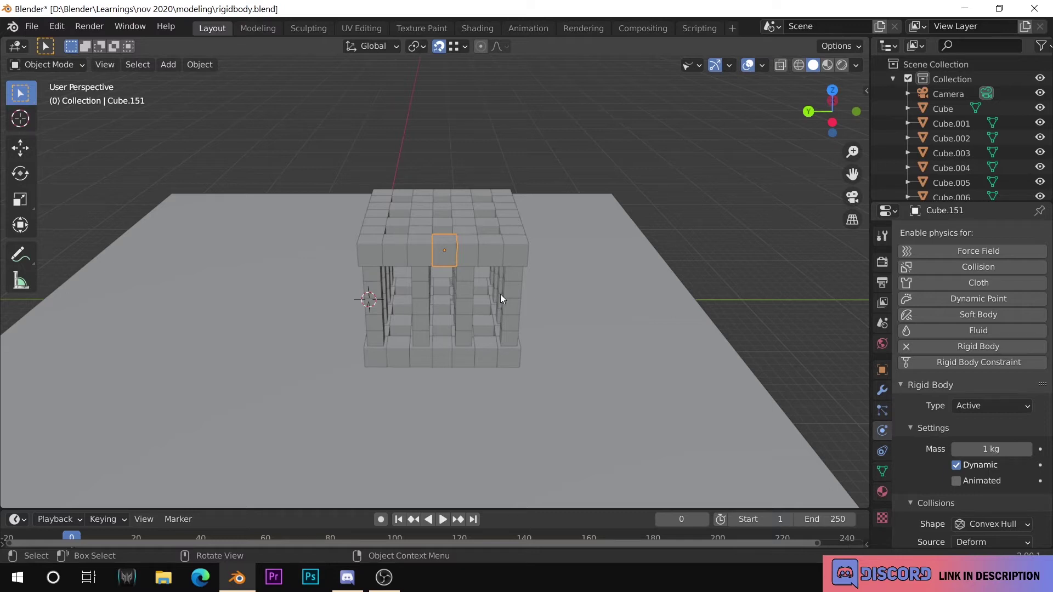
scroll(473, 260, up, 5)
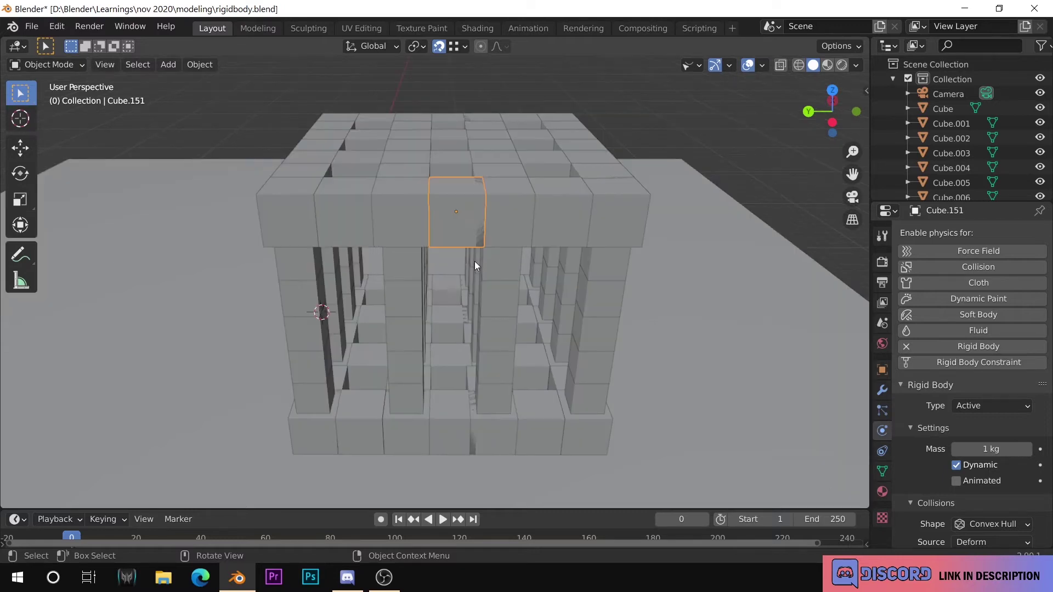
click(502, 221)
click(461, 227)
- Bring up the Object menu's Rigid Body options for the selected cube
click(212, 68)
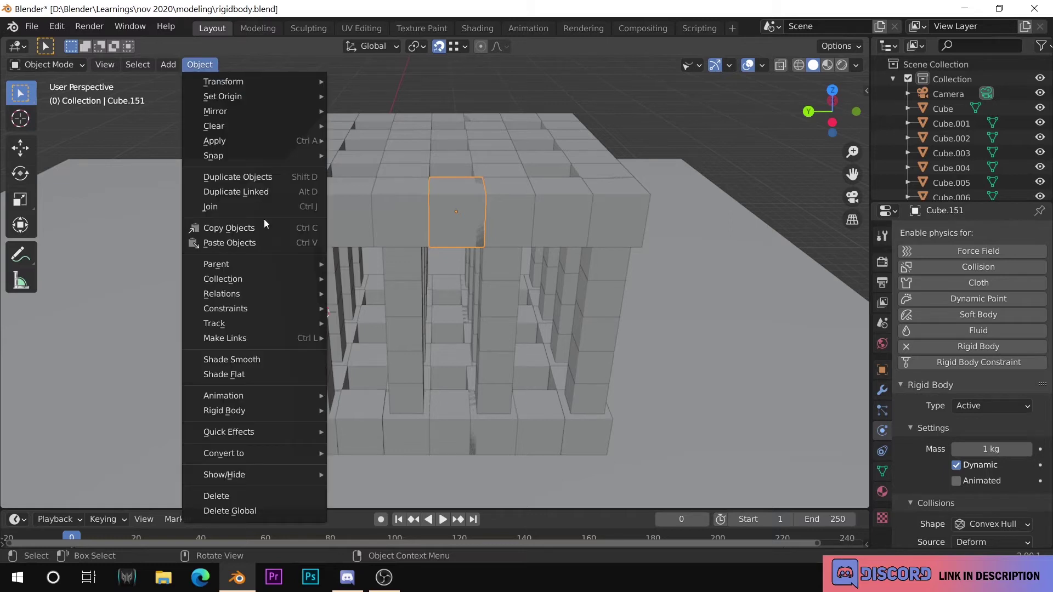
mouse_move(253, 411)
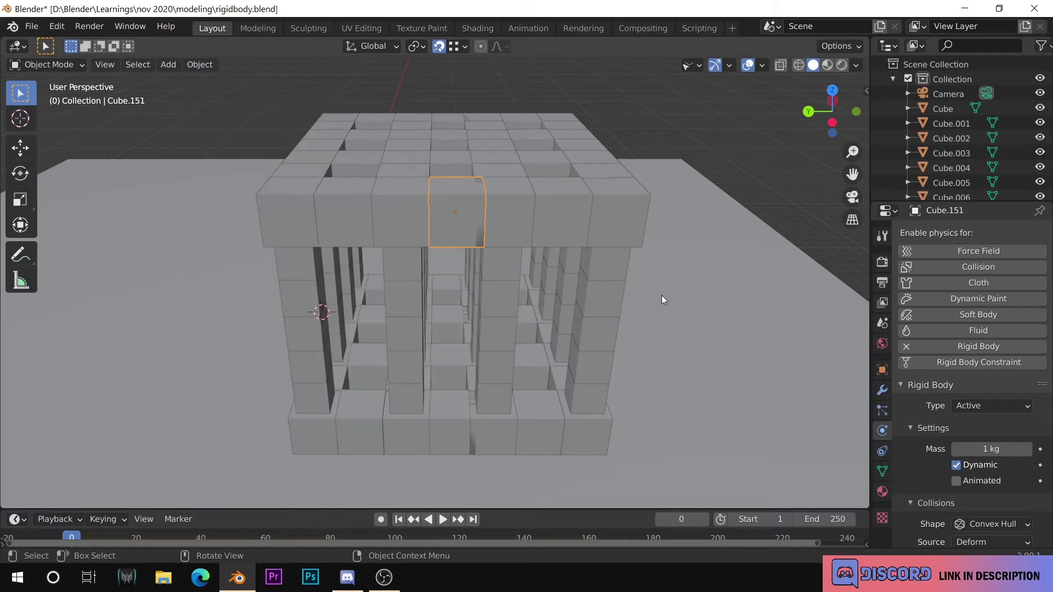
- Select the ground plane to view its Passive, Convex Hull rigid body settings
click(718, 317)
scroll(572, 291, down, 7)
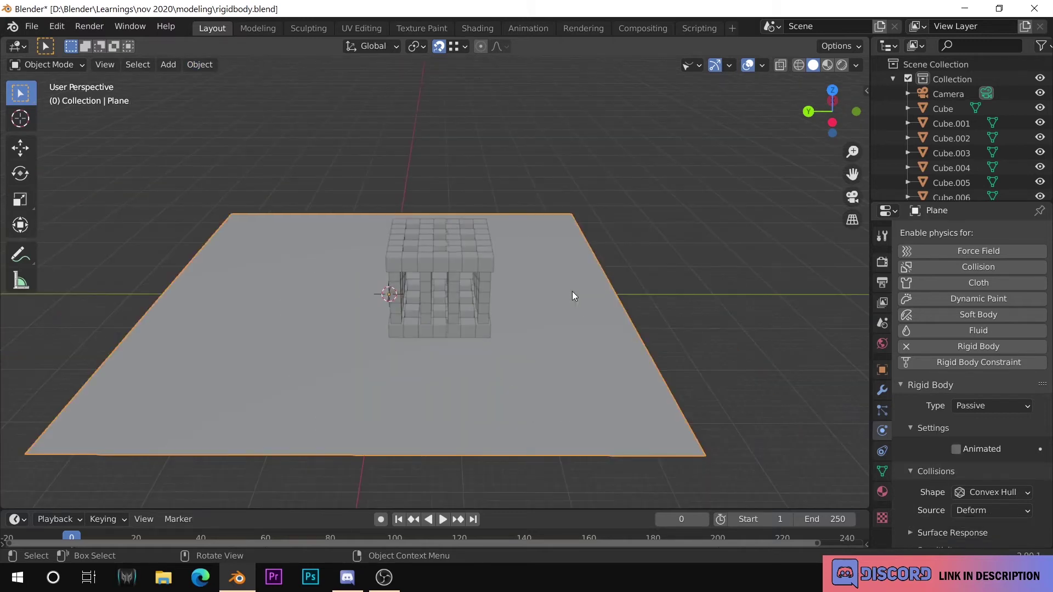
scroll(575, 289, up, 4)
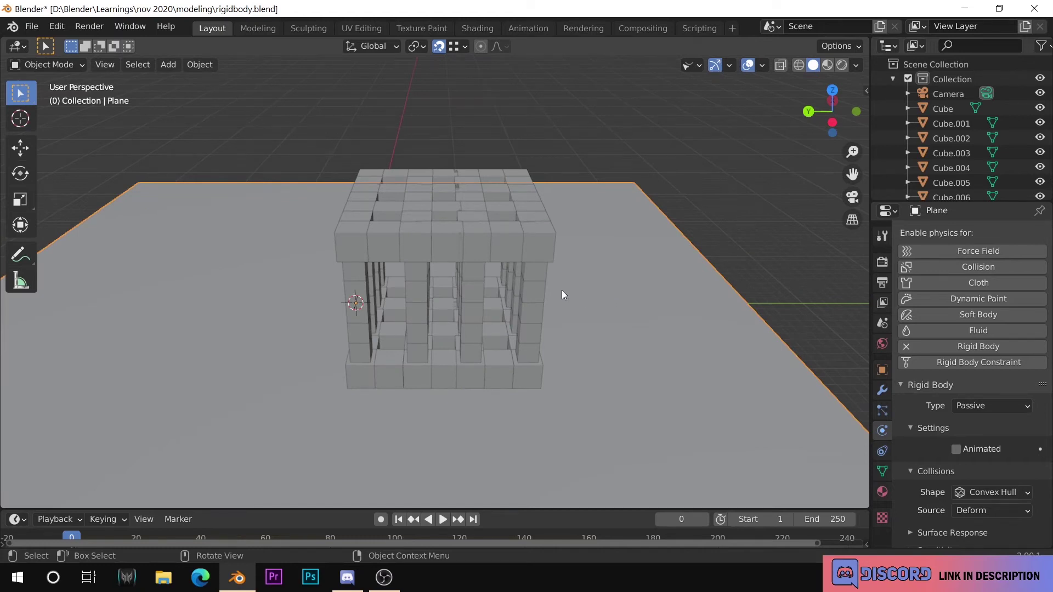
middle_drag(562, 291, 540, 258)
scroll(540, 257, down, 6)
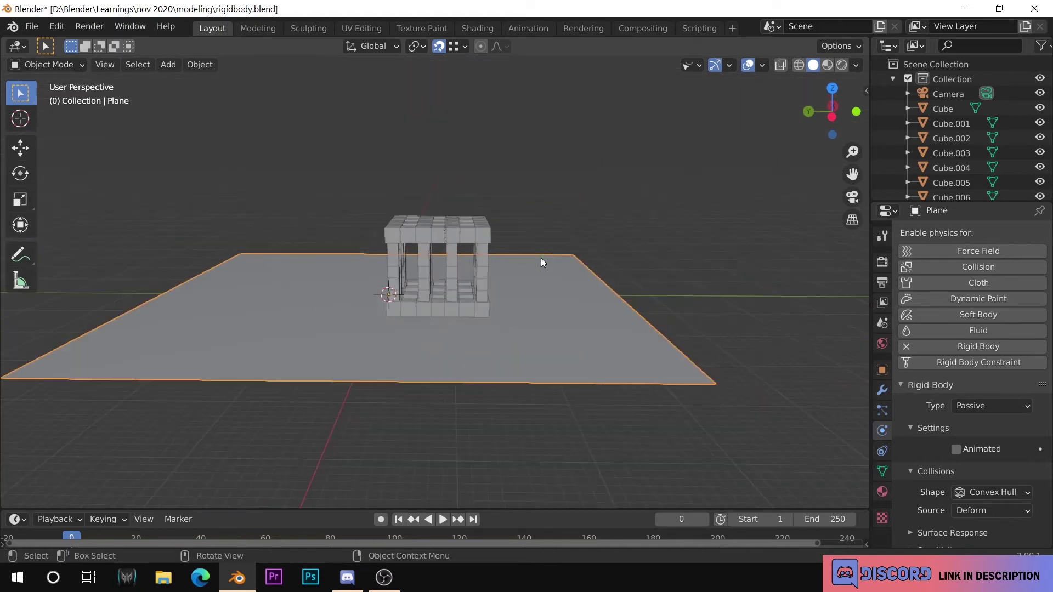
scroll(553, 299, up, 4)
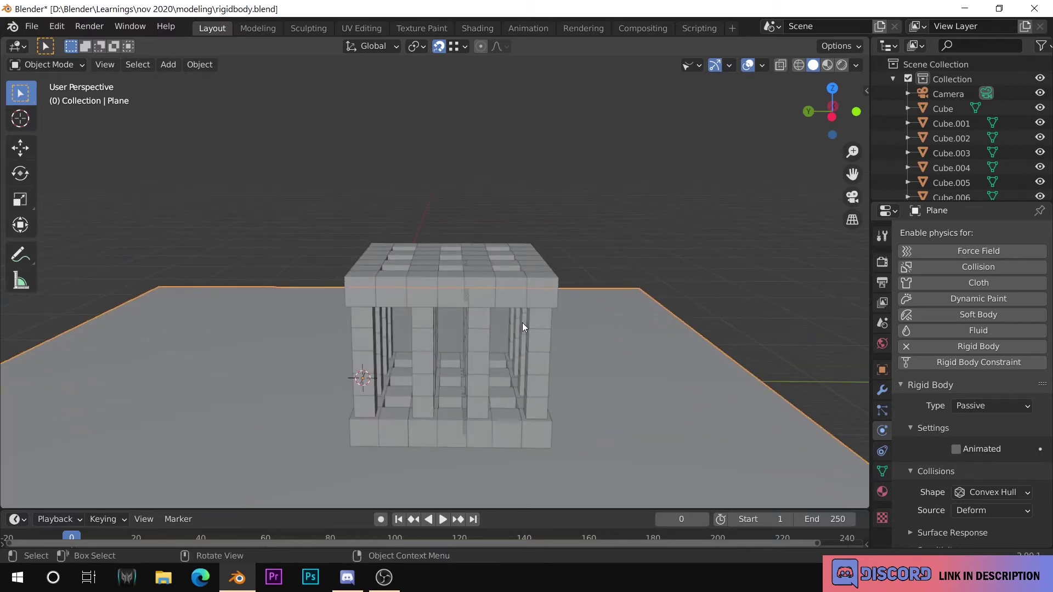
scroll(374, 286, down, 3)
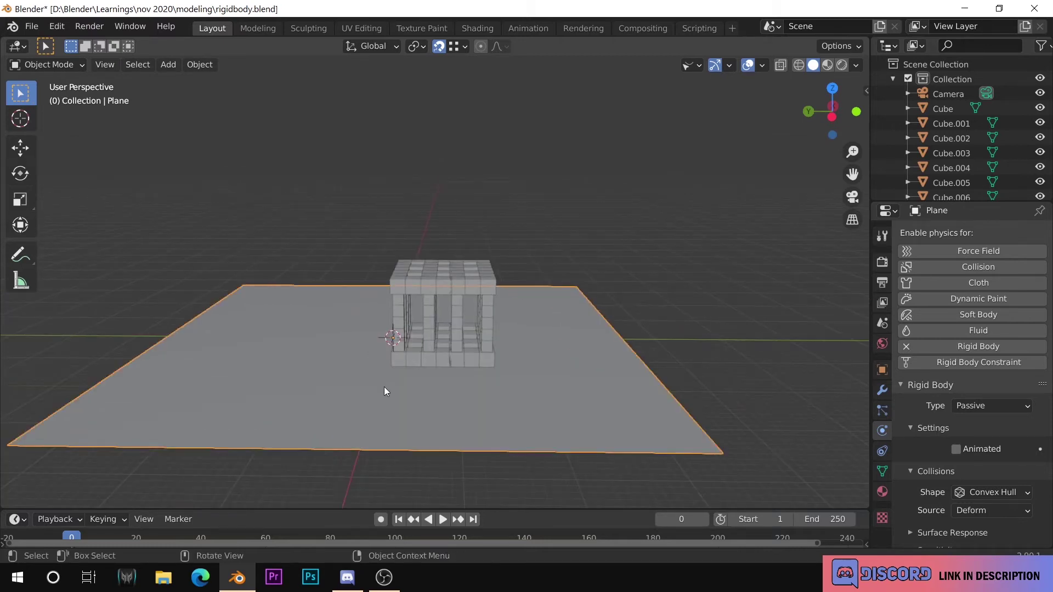
- Play the simulation briefly, stop it, and scrub back to frame 0
click(443, 521)
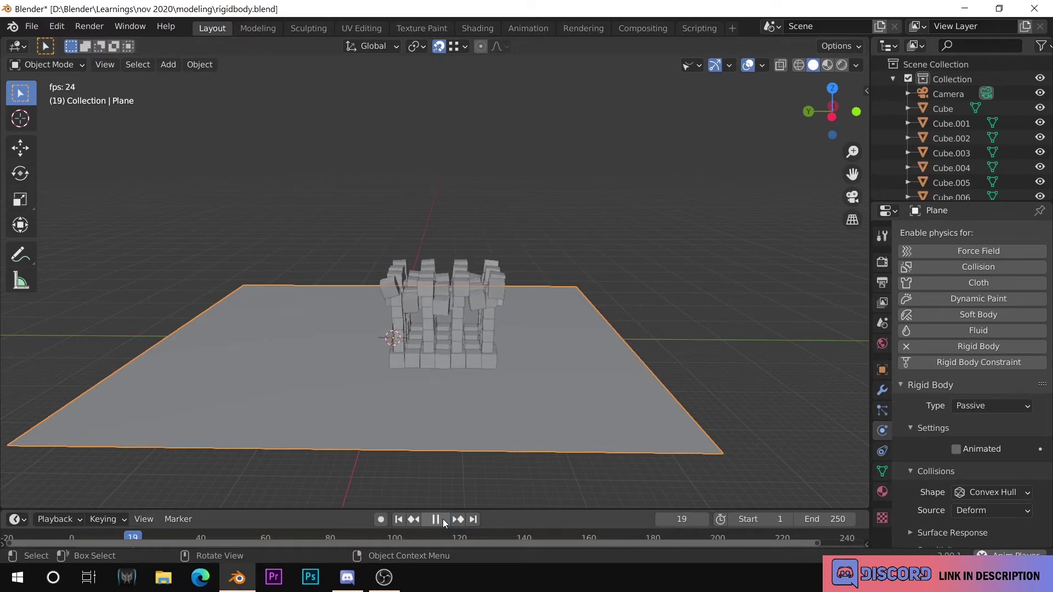
click(444, 520)
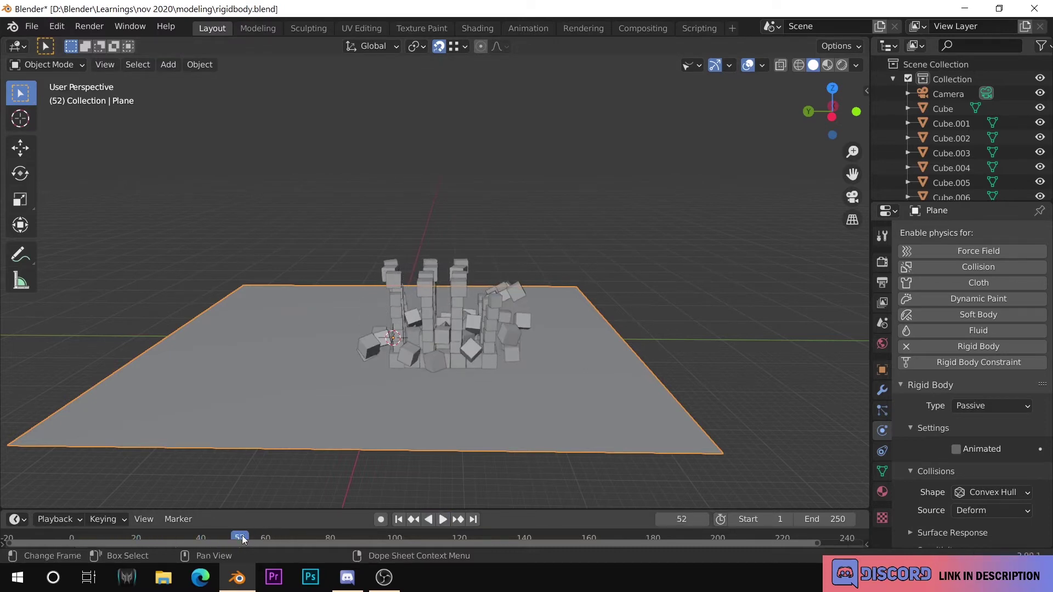
drag(144, 540, 40, 534)
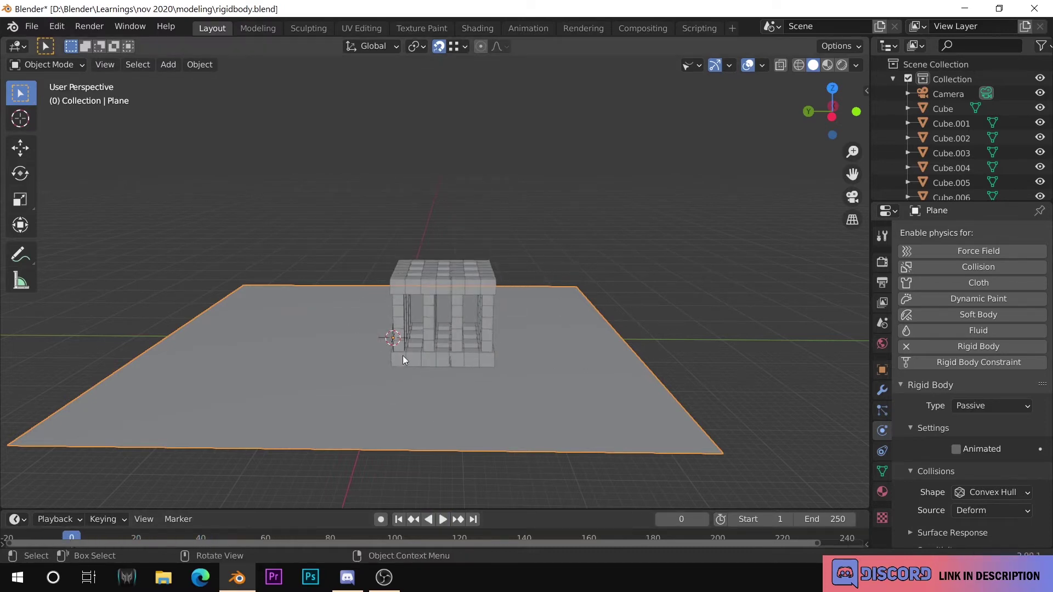
scroll(554, 296, up, 4)
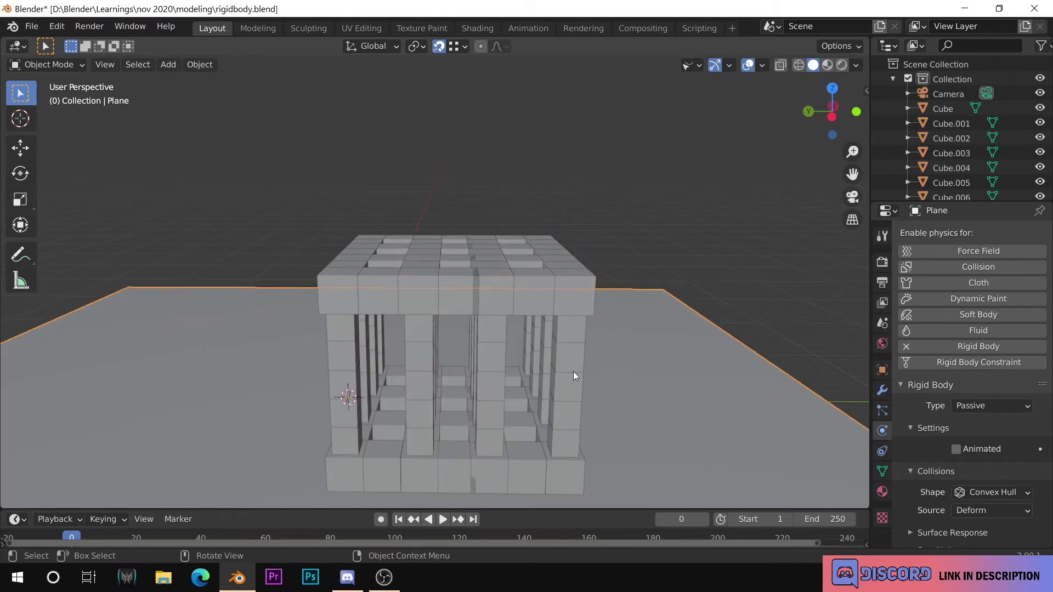
- Select top-row block Cube.151 and bring up the Object menu's rigid body commands
click(342, 293)
click(413, 303)
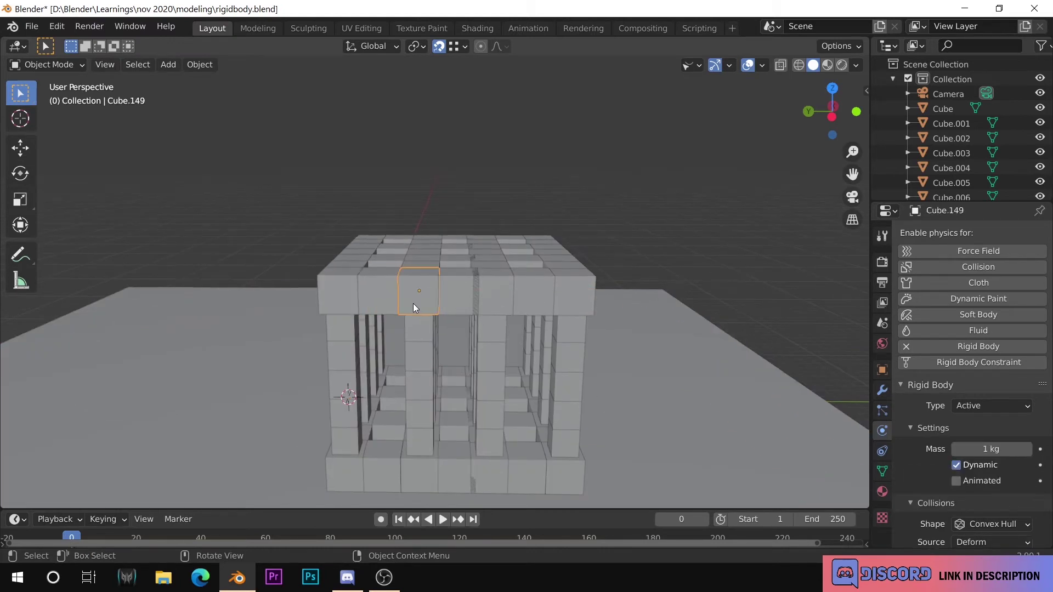
scroll(413, 353, down, 5)
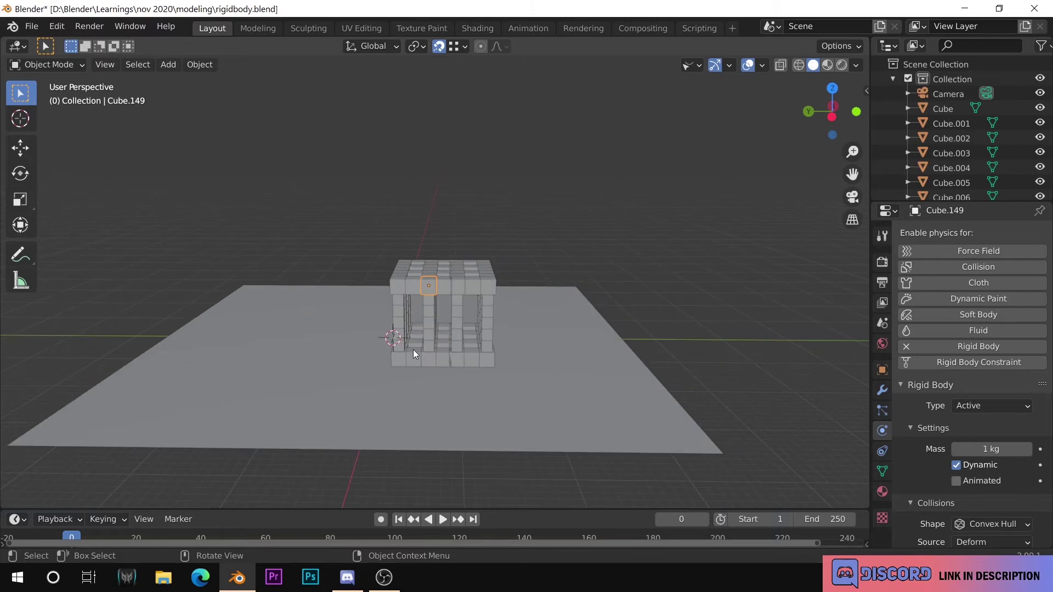
scroll(414, 354, up, 4)
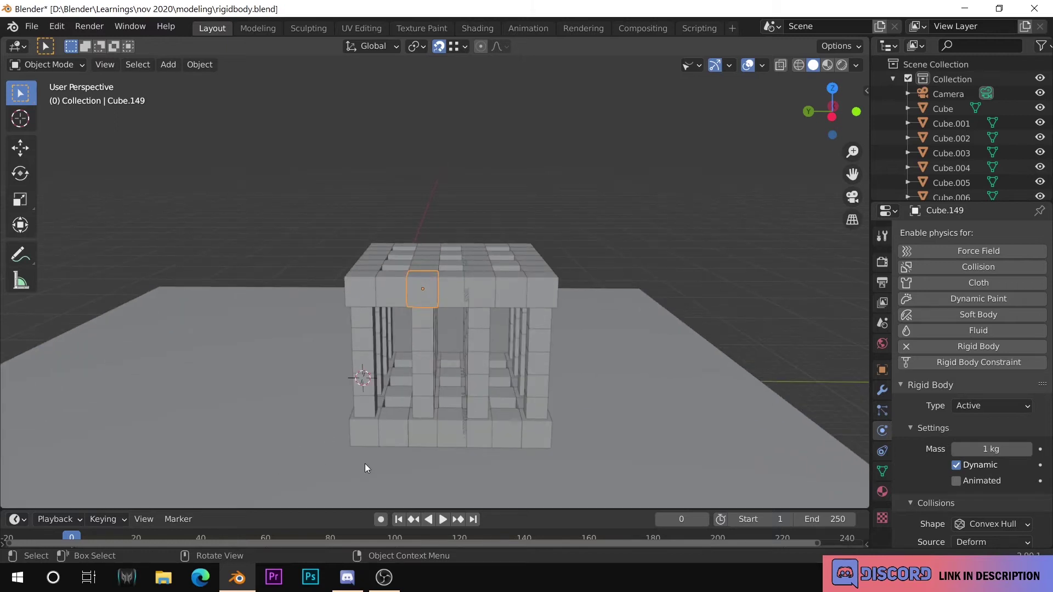
scroll(395, 426, down, 5)
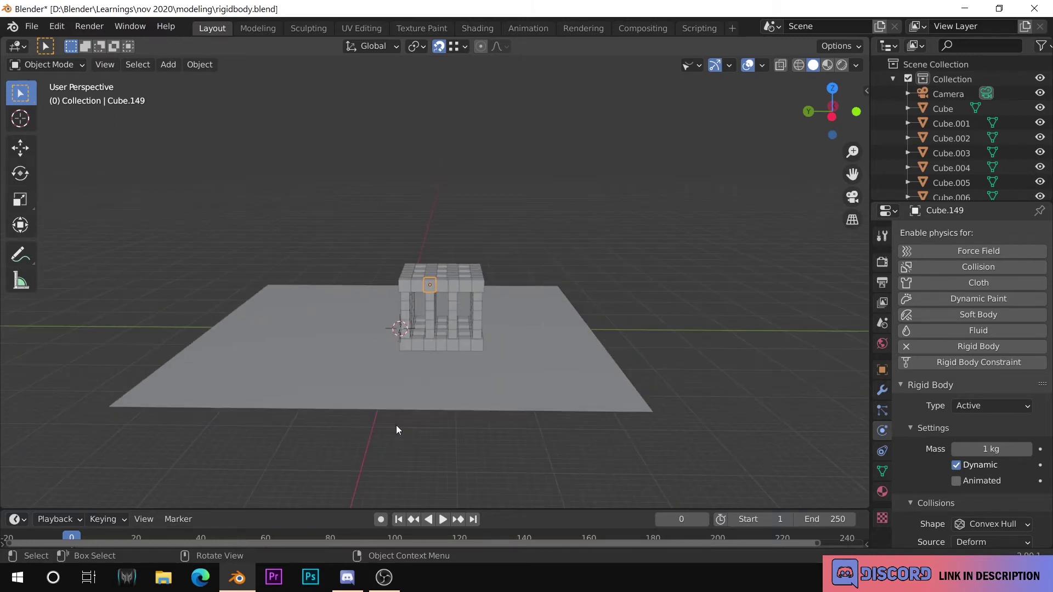
scroll(407, 414, up, 5)
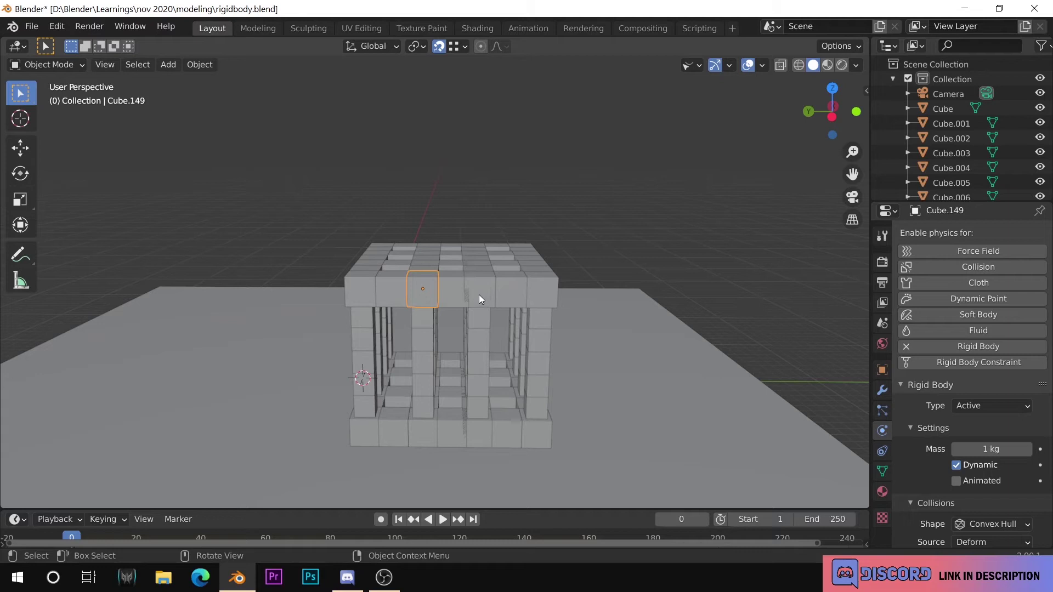
click(449, 294)
click(199, 65)
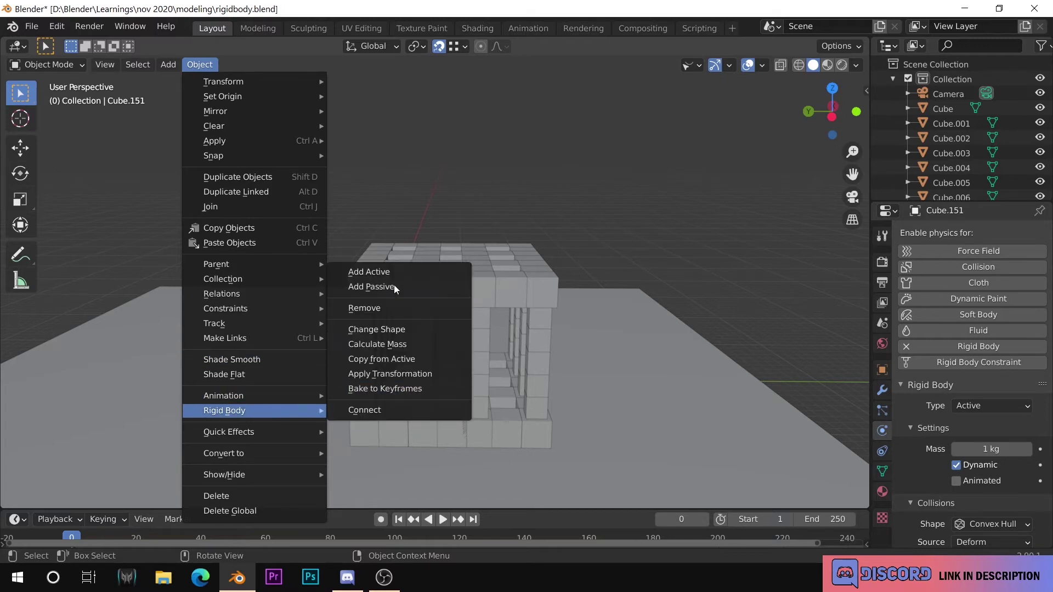
- Apply Add Active rigid body to the block, then select the ground plane
click(389, 268)
click(595, 317)
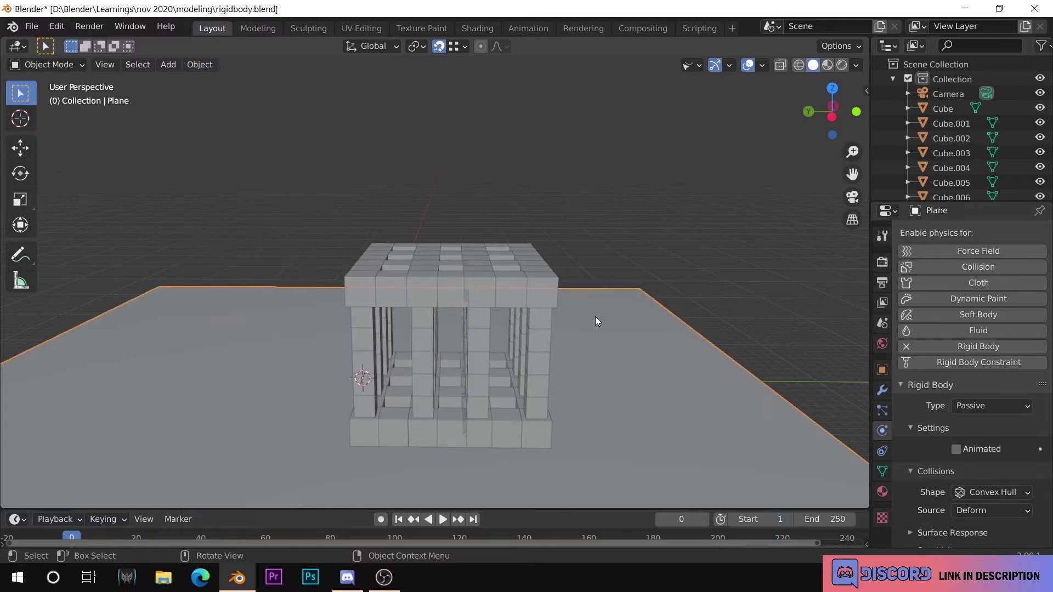
scroll(543, 318, down, 3)
middle_drag(538, 323, 454, 302)
scroll(453, 302, up, 5)
middle_drag(337, 277, 388, 320)
- Select corner block Cube.138 and bring up the Select Linked menu
click(434, 337)
click(424, 337)
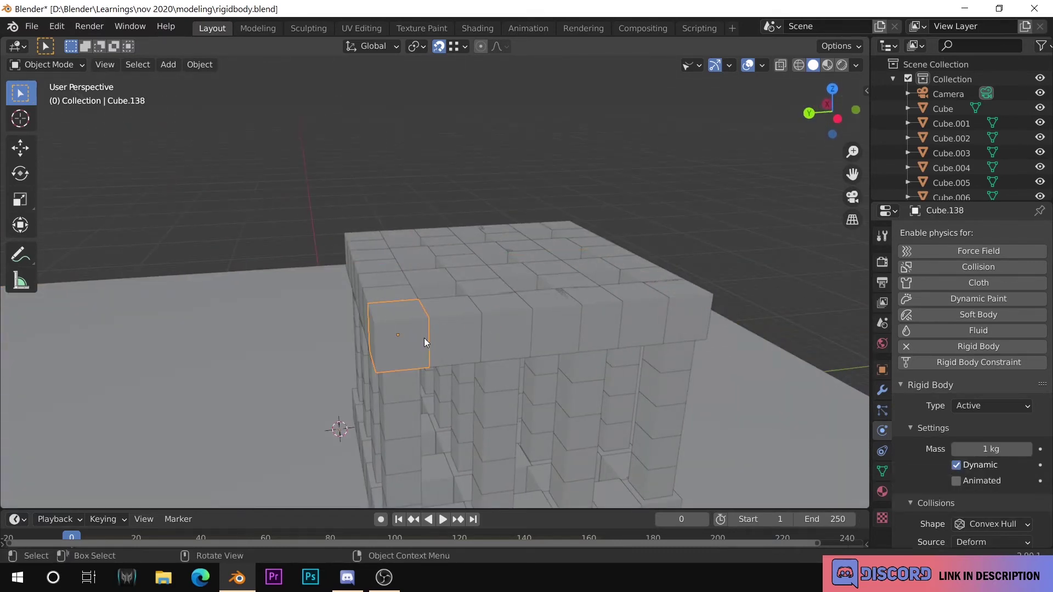
scroll(439, 339, down, 2)
click(413, 313)
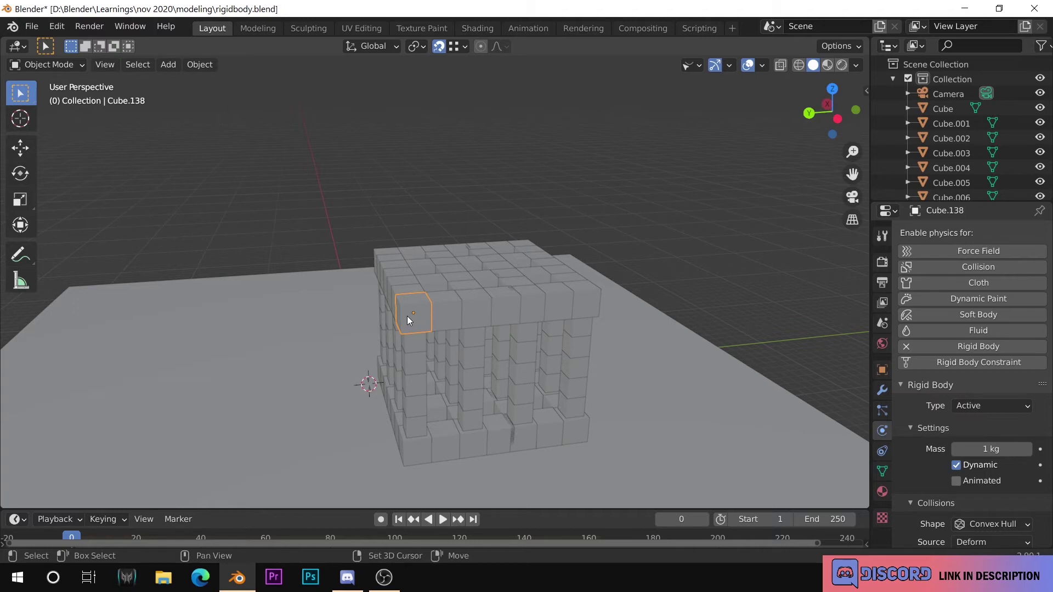
key(shift+l)
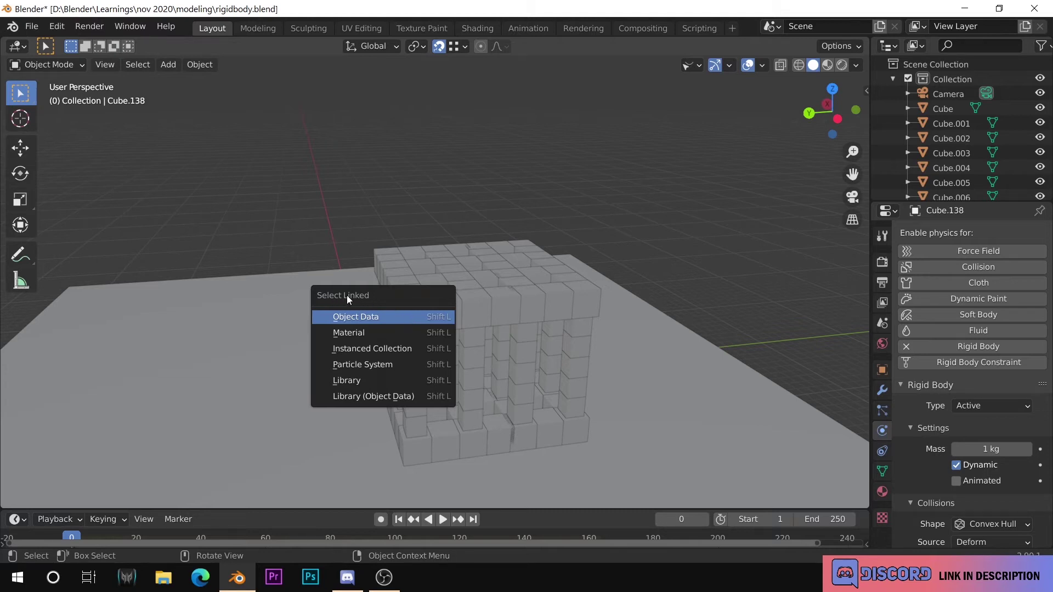
click(356, 333)
scroll(493, 292, down, 4)
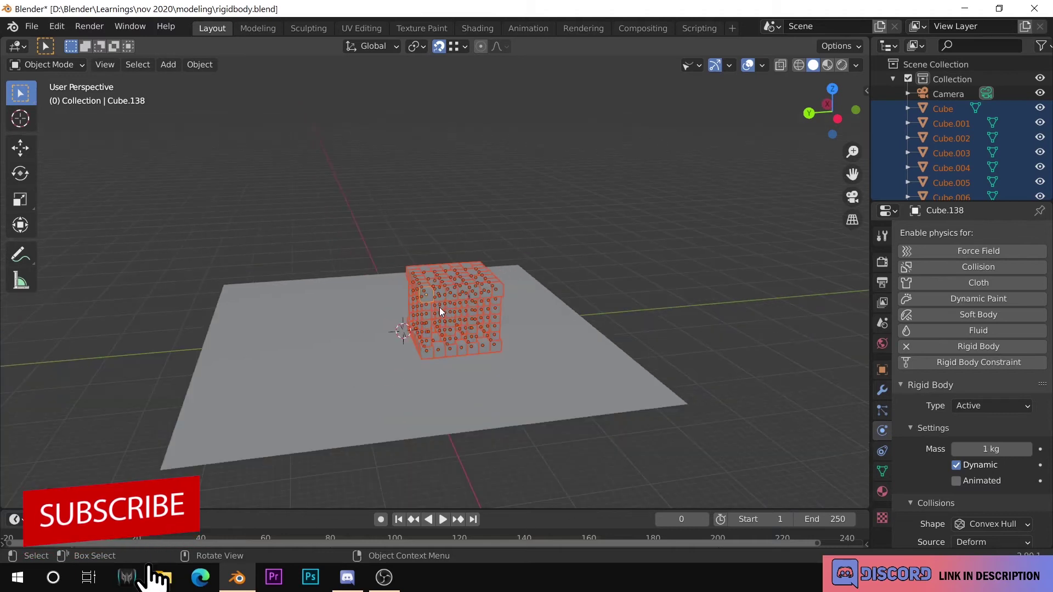
middle_drag(439, 307, 538, 305)
scroll(501, 346, up, 4)
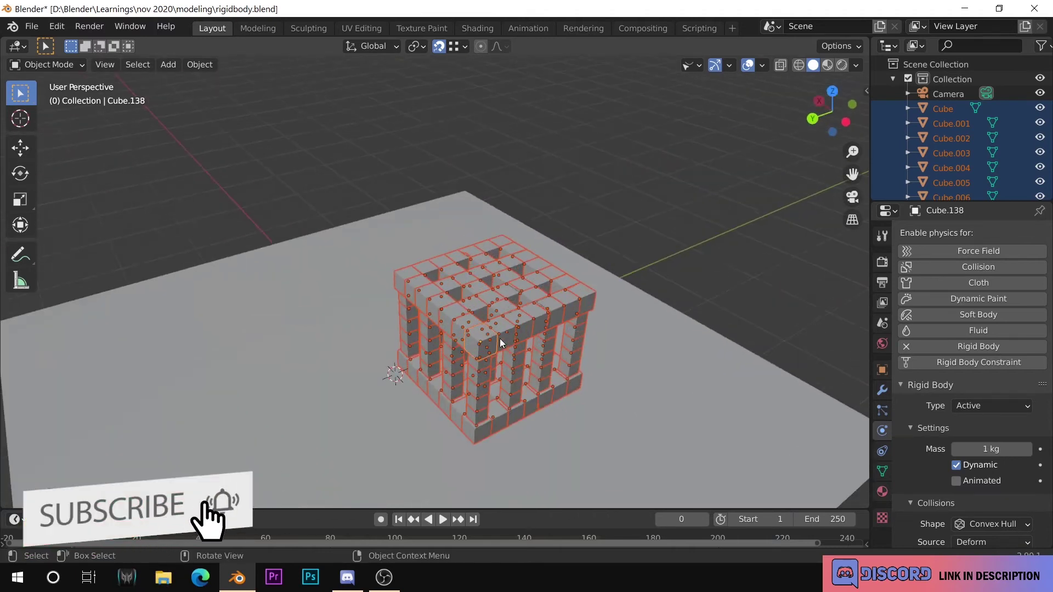
middle_drag(511, 344, 433, 334)
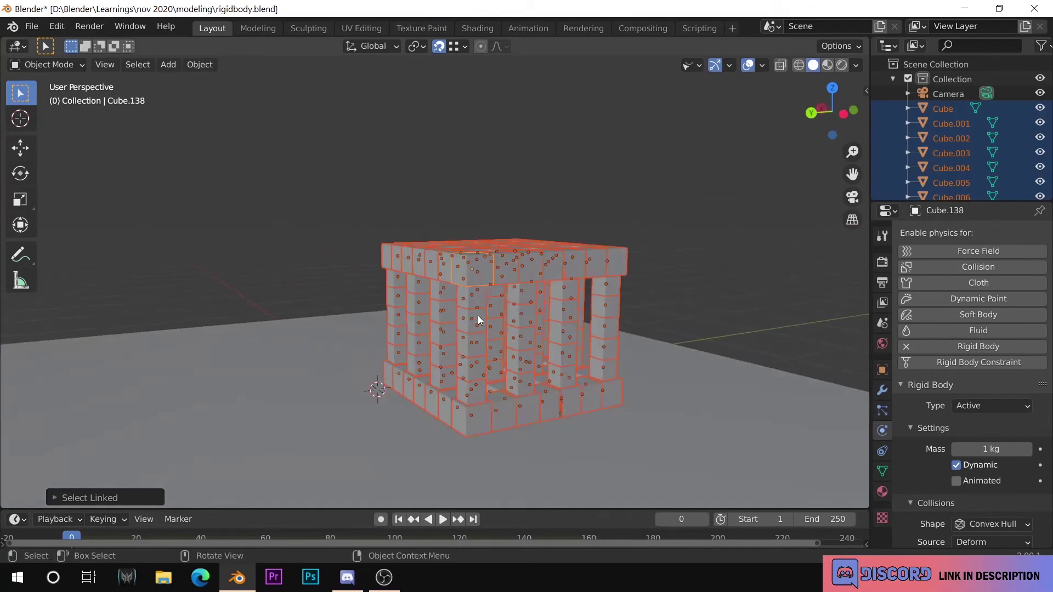
click(361, 315)
scroll(428, 317, up, 3)
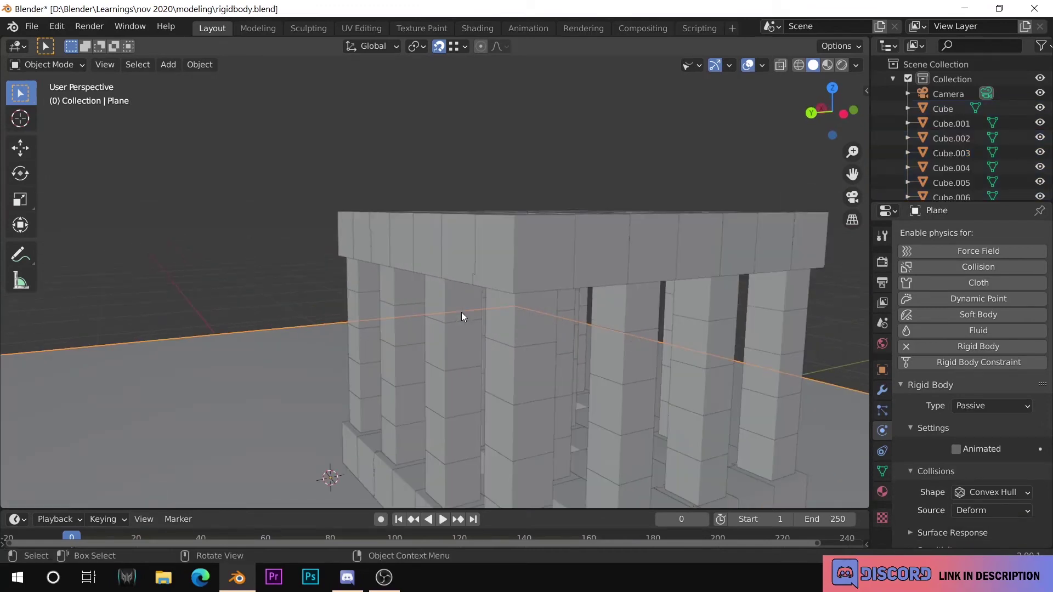
middle_drag(498, 306, 334, 190)
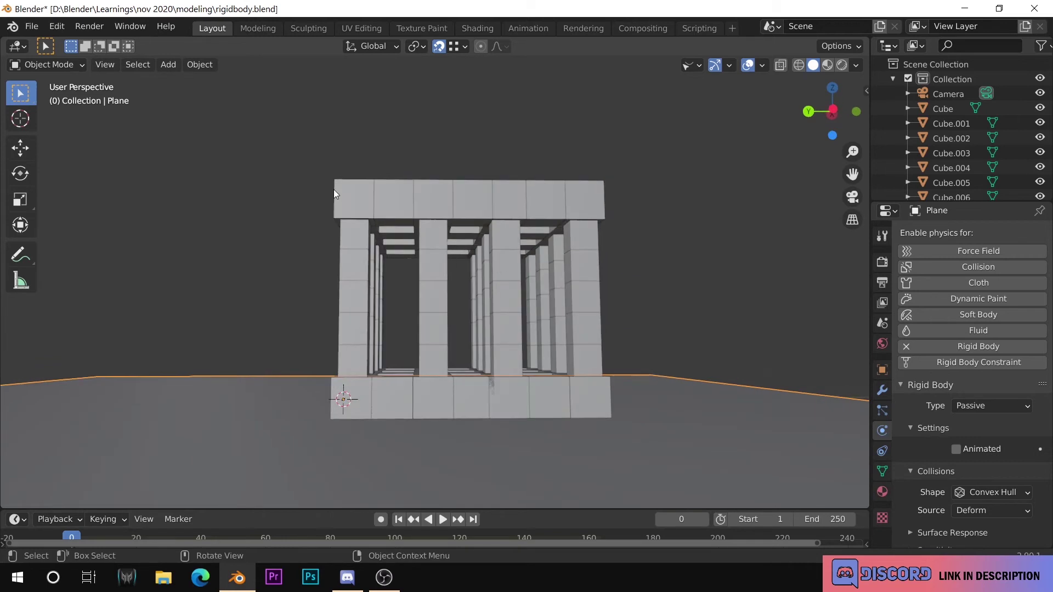
drag(314, 165, 684, 360)
click(591, 409)
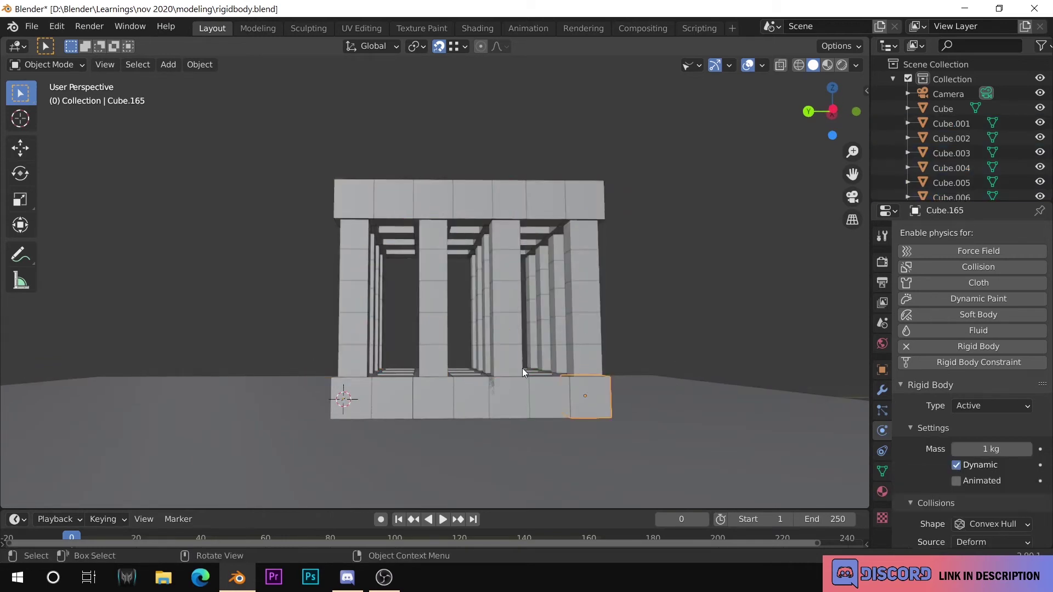
middle_drag(433, 272, 469, 333)
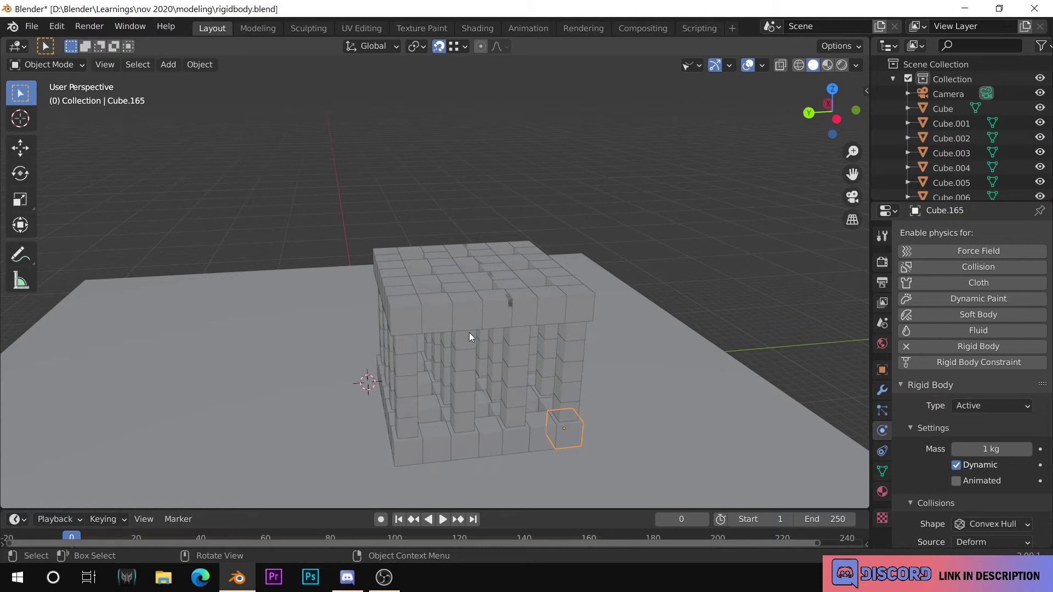
scroll(471, 337, down, 5)
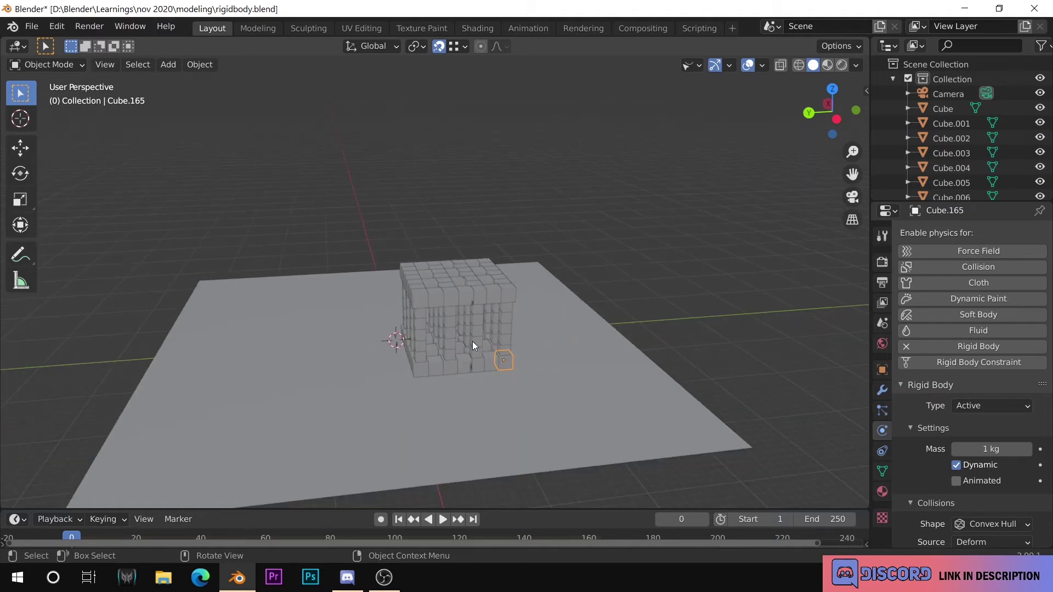
scroll(483, 345, up, 4)
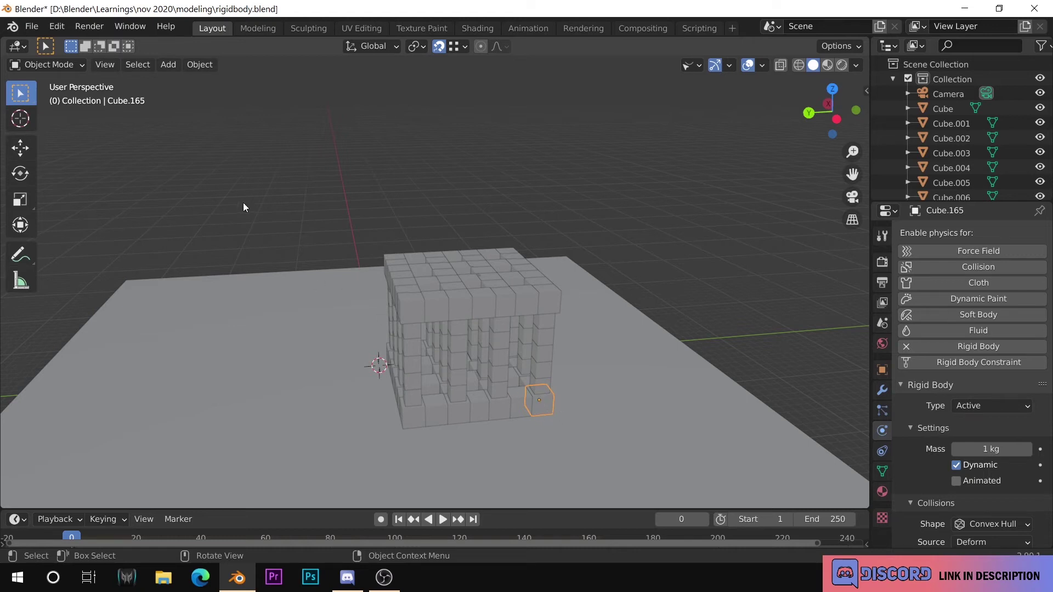
- Select all cubes sharing the top cube's material via Select Linked > Material
click(142, 66)
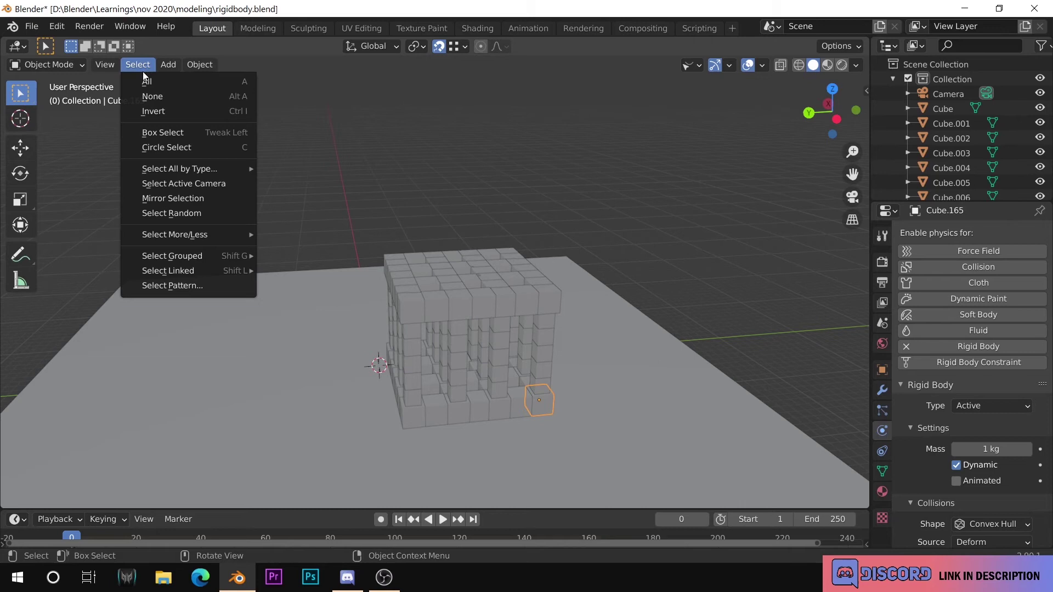
mouse_move(193, 269)
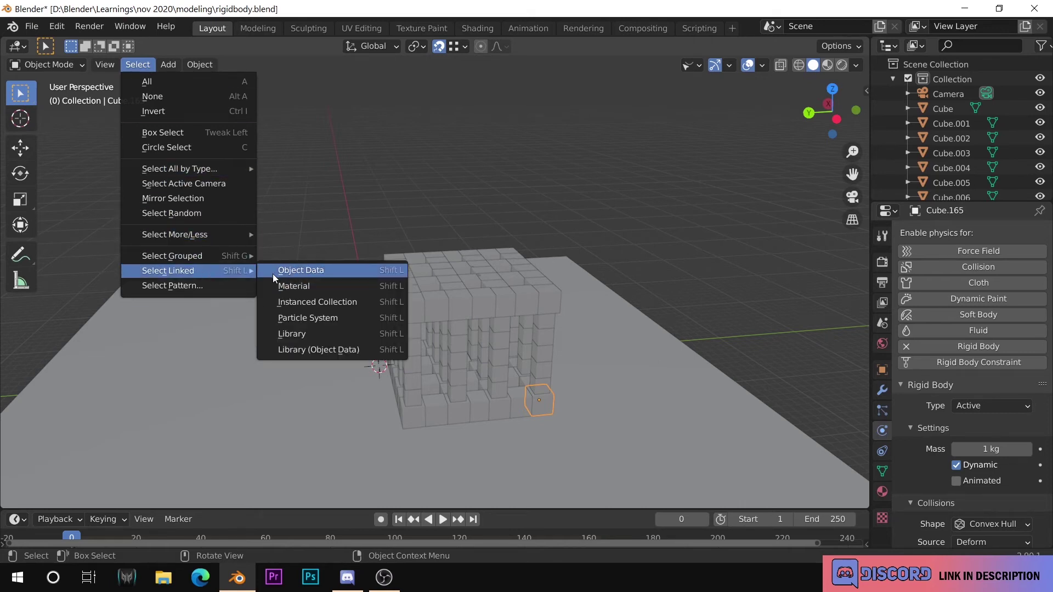
click(306, 286)
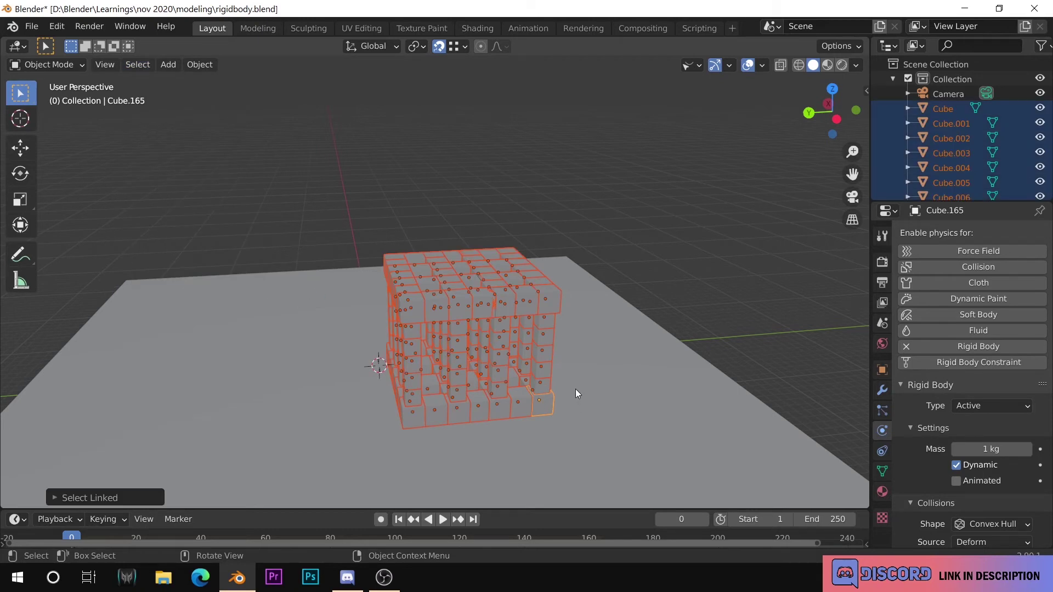
key(shift+l)
click(483, 299)
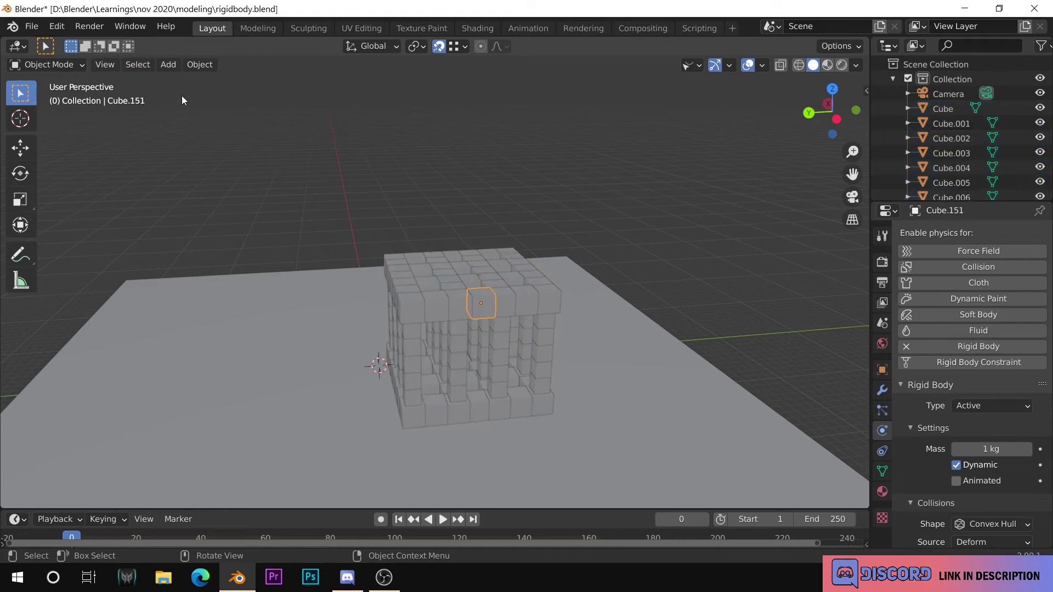
click(148, 68)
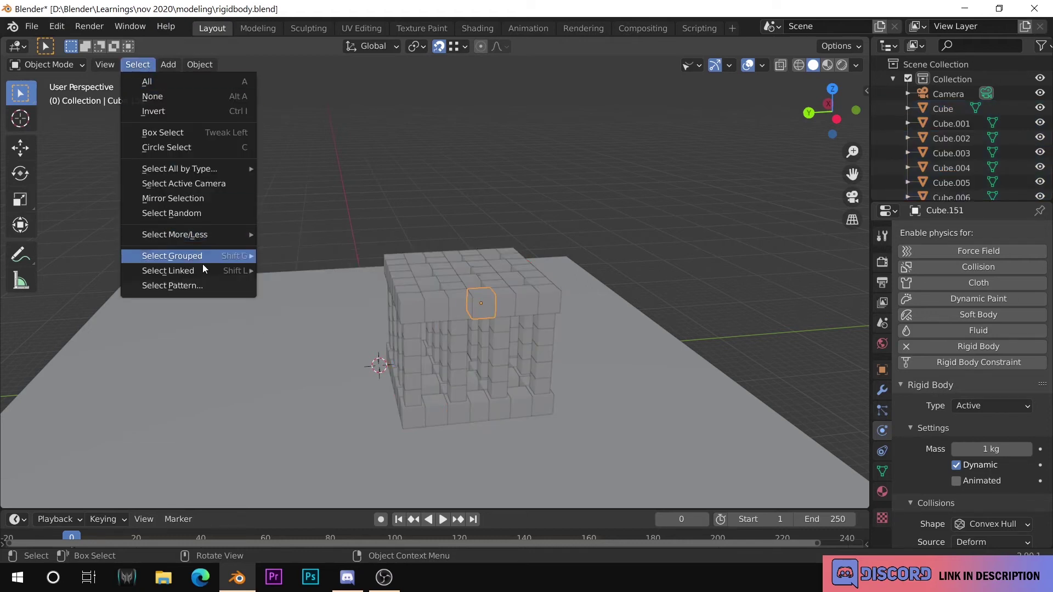
mouse_move(205, 271)
click(296, 287)
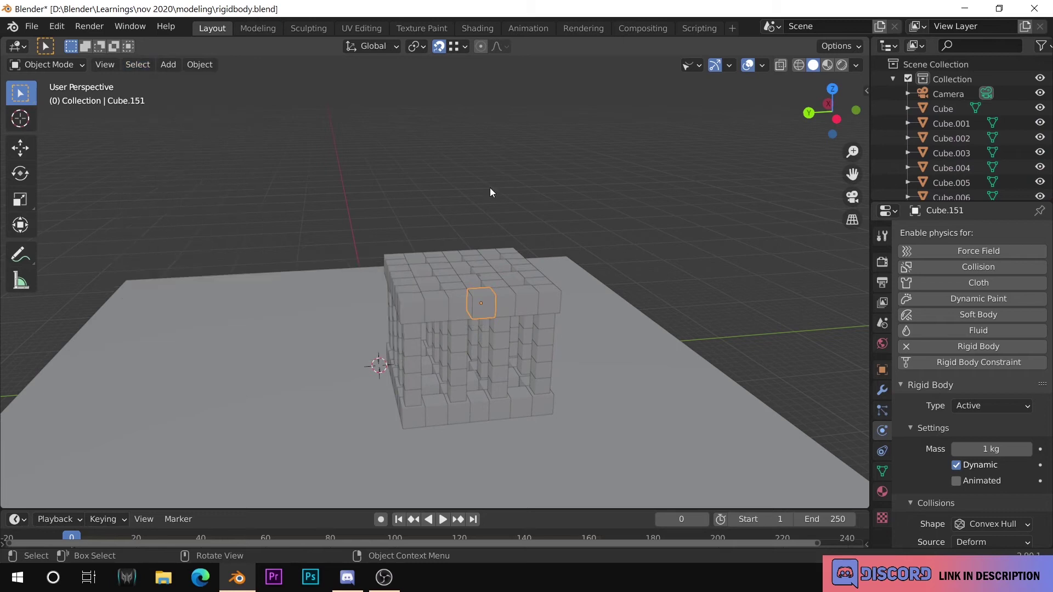
- Select the ground plane to show its Passive, Convex Hull rigid body settings
scroll(508, 313, down, 2)
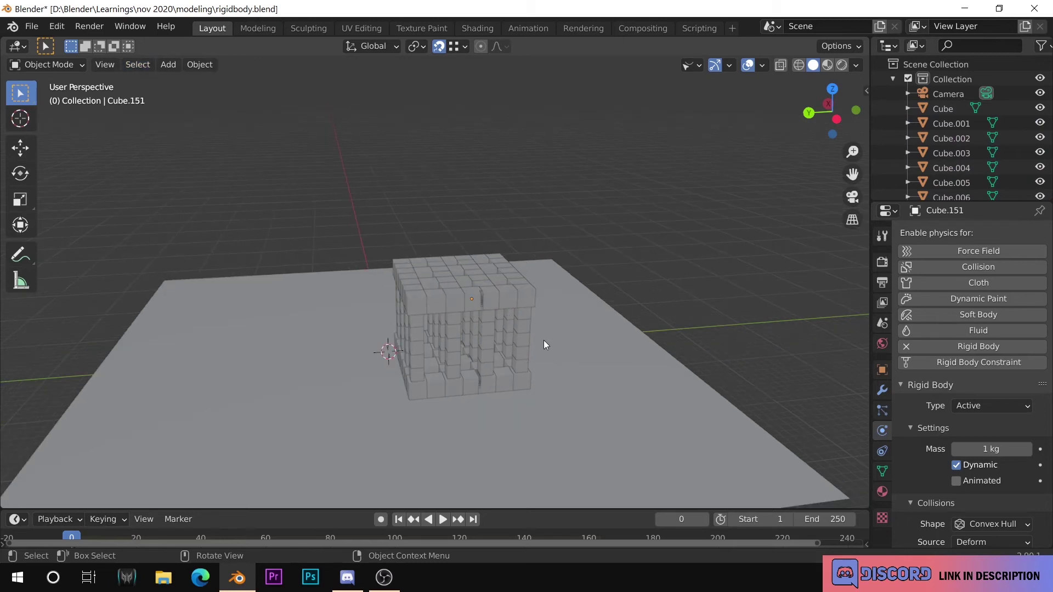
scroll(543, 339, down, 3)
middle_drag(545, 353, 531, 370)
scroll(531, 371, up, 3)
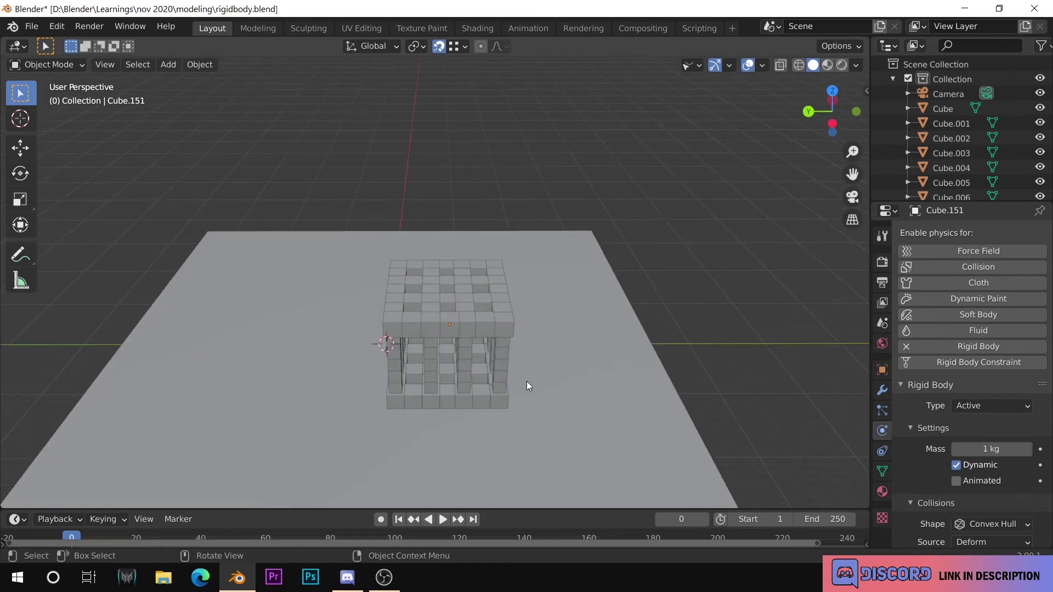
click(402, 412)
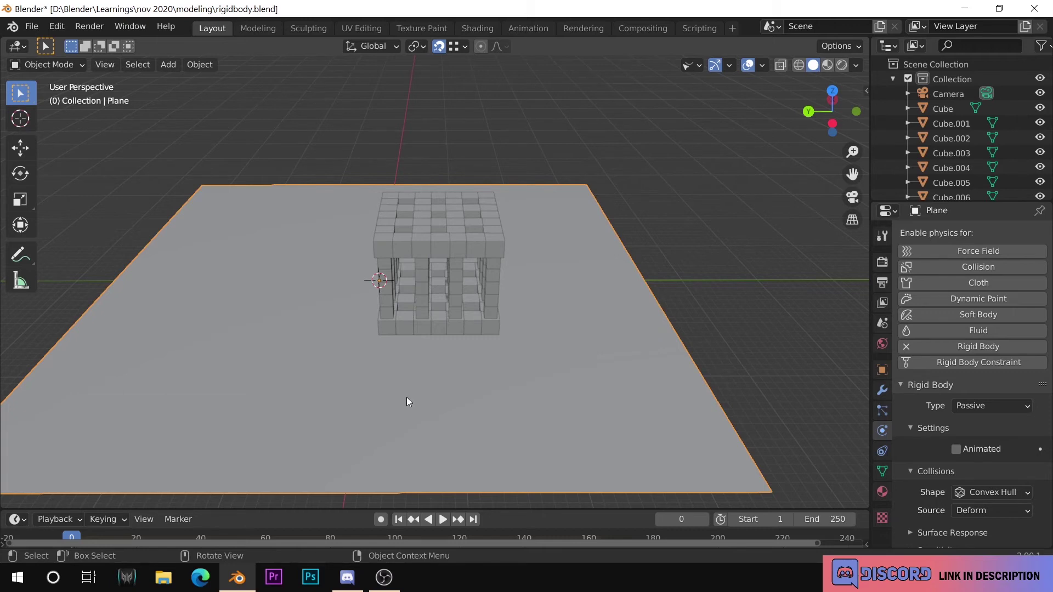
scroll(407, 397, down, 4)
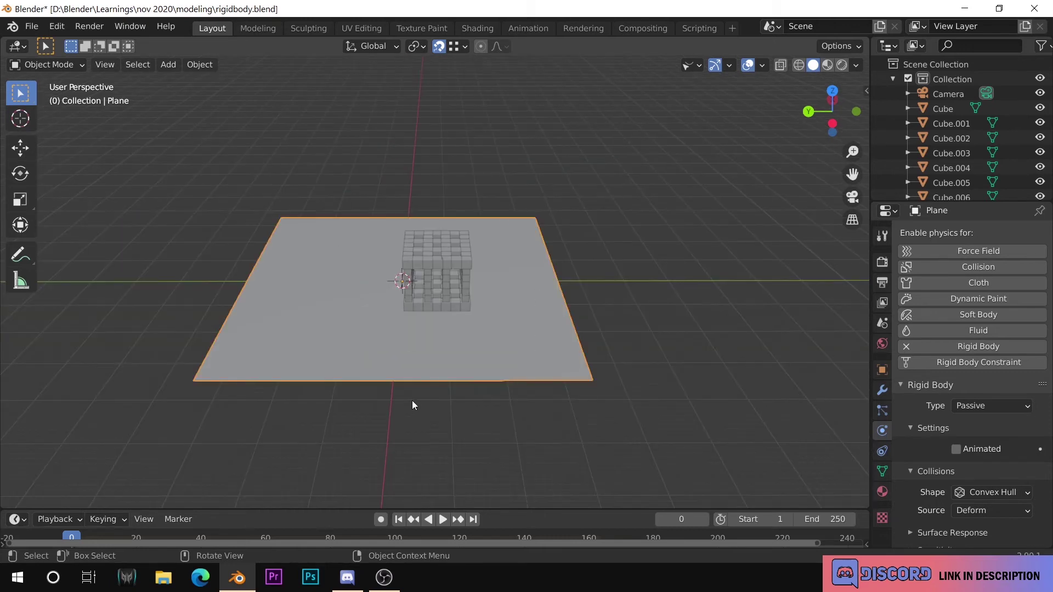
scroll(413, 401, up, 3)
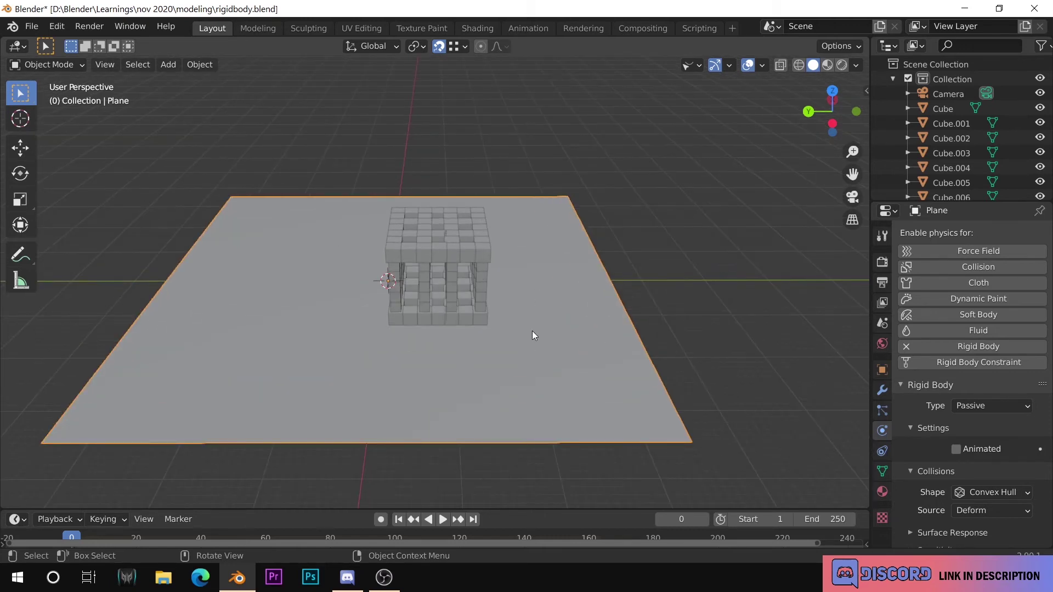
- Add a new mesh cube, Cube.040, beside the cage base and start playback
key(shift+a)
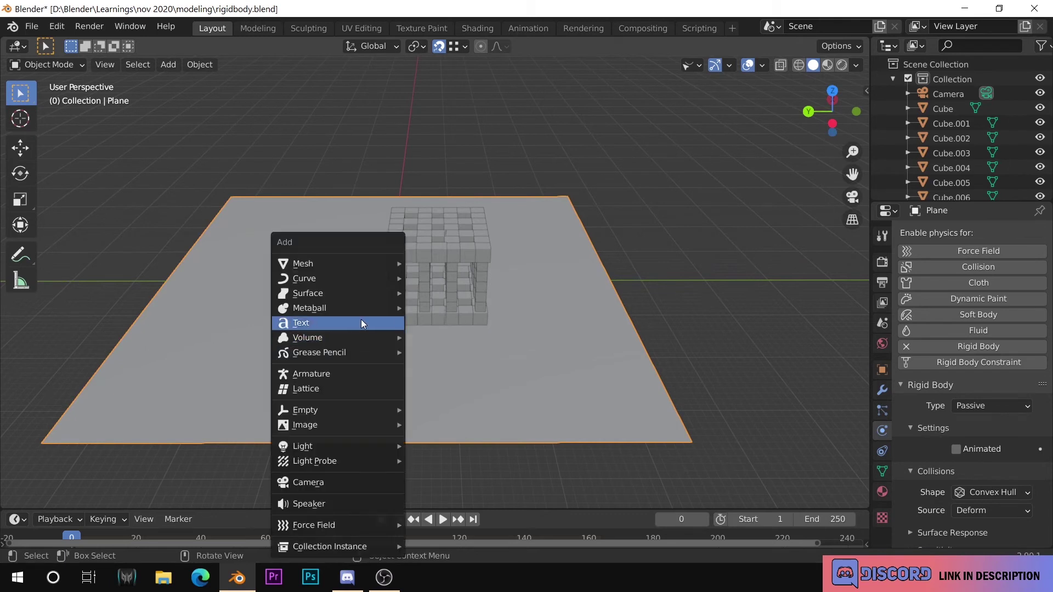
mouse_move(338, 267)
click(436, 278)
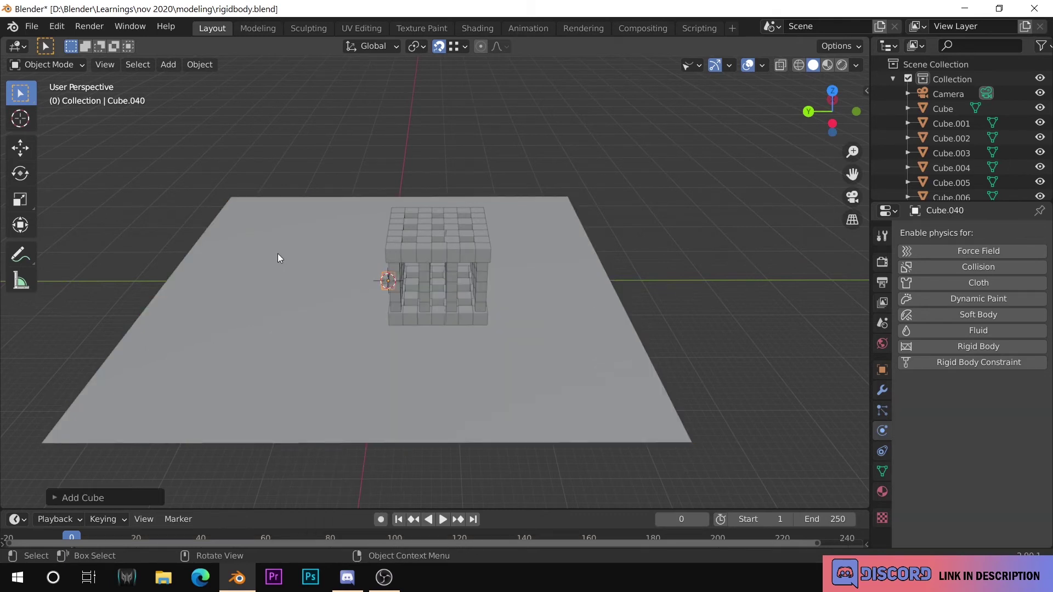
middle_drag(277, 253, 472, 334)
scroll(436, 375, up, 4)
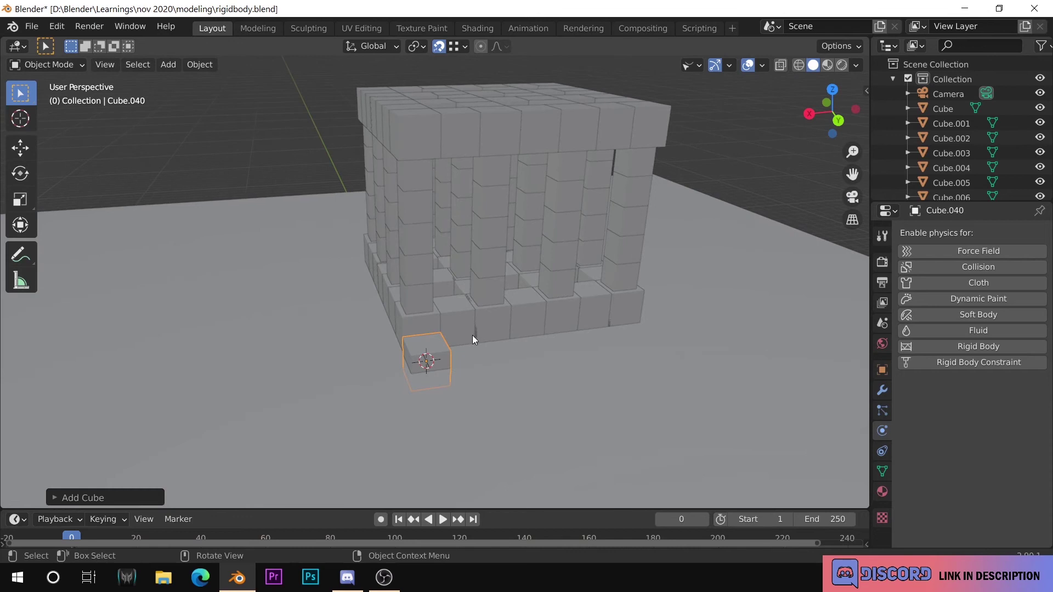
scroll(472, 335, up, 3)
middle_drag(497, 371, 503, 410)
click(445, 519)
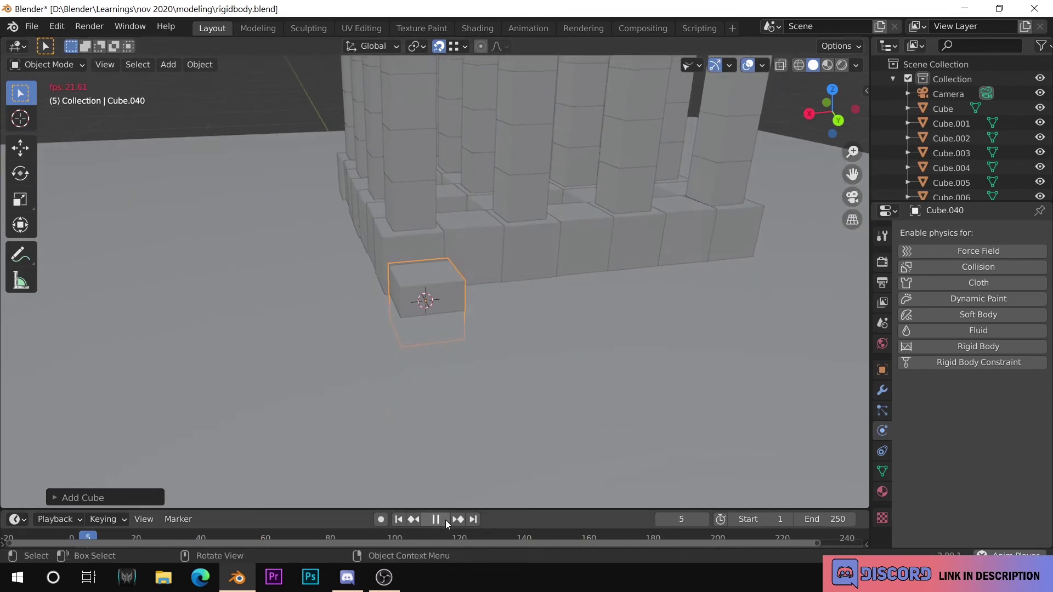
- Stop the simulation and return to the start frame
click(446, 519)
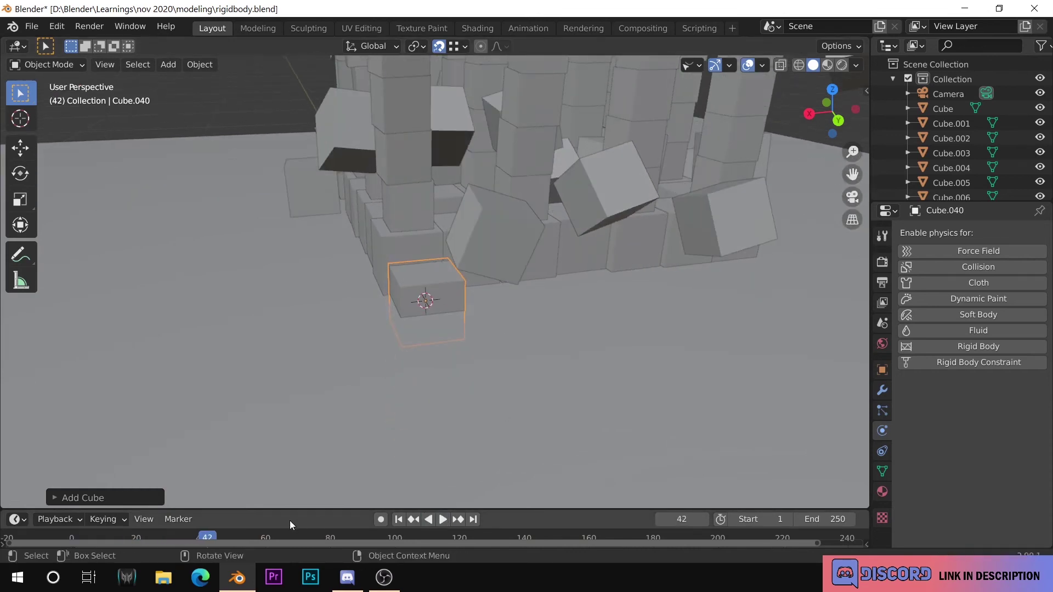
key(shift+Left)
key(Escape)
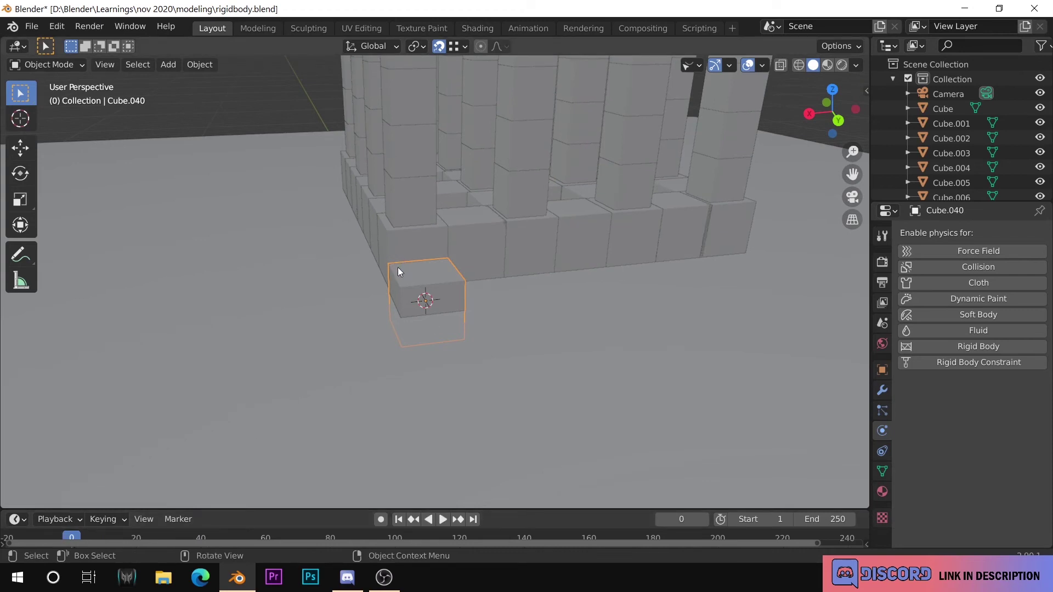
- Delete the extra cube Cube.040, undoing an accidental deletion of the wrong cube first
middle_drag(397, 267, 428, 302)
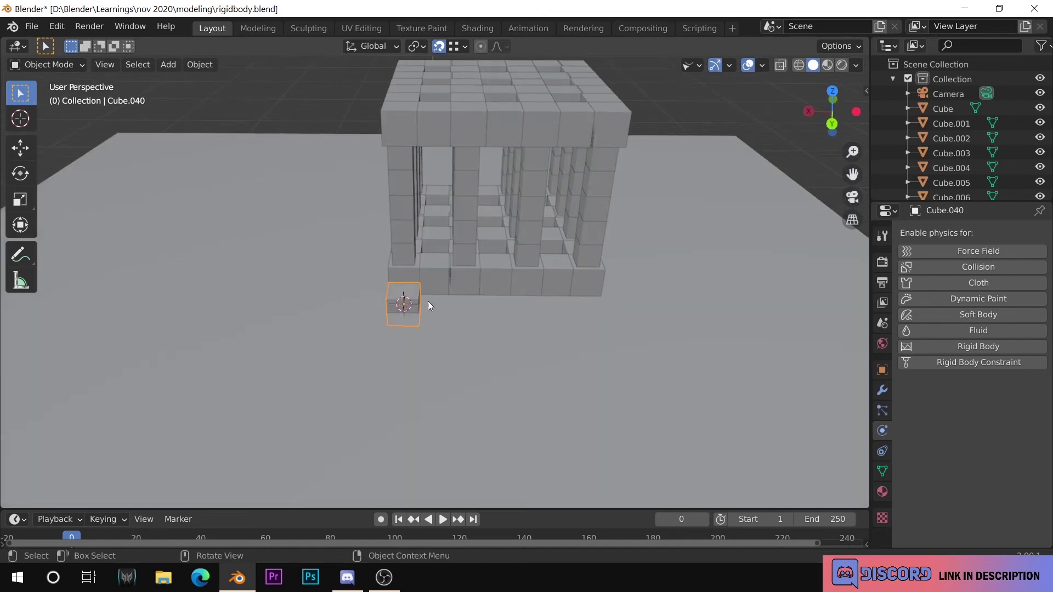
click(414, 296)
key(Delete)
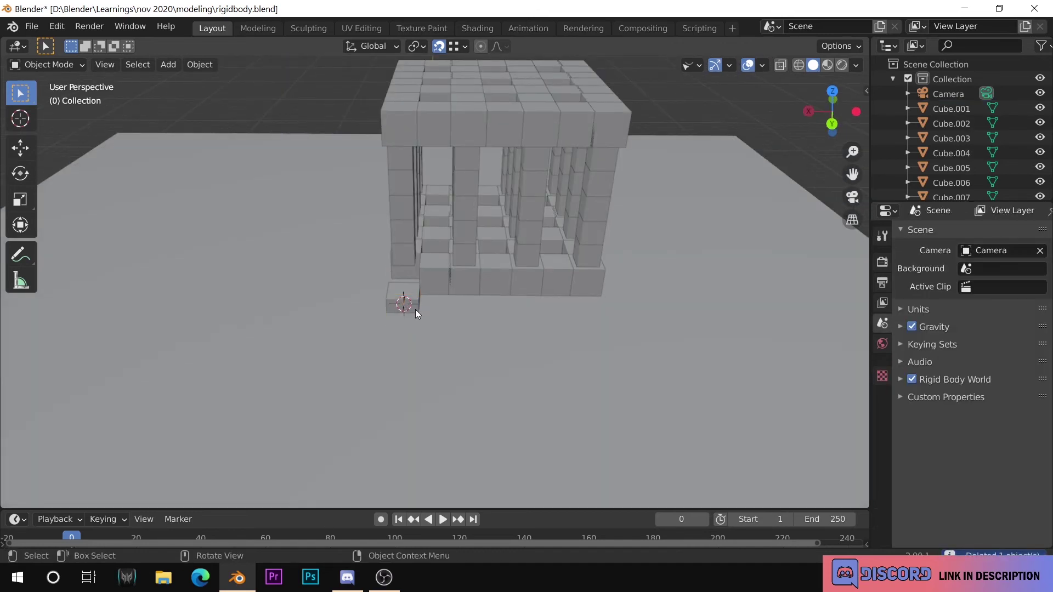
middle_drag(448, 289, 543, 277)
key(ctrl+z)
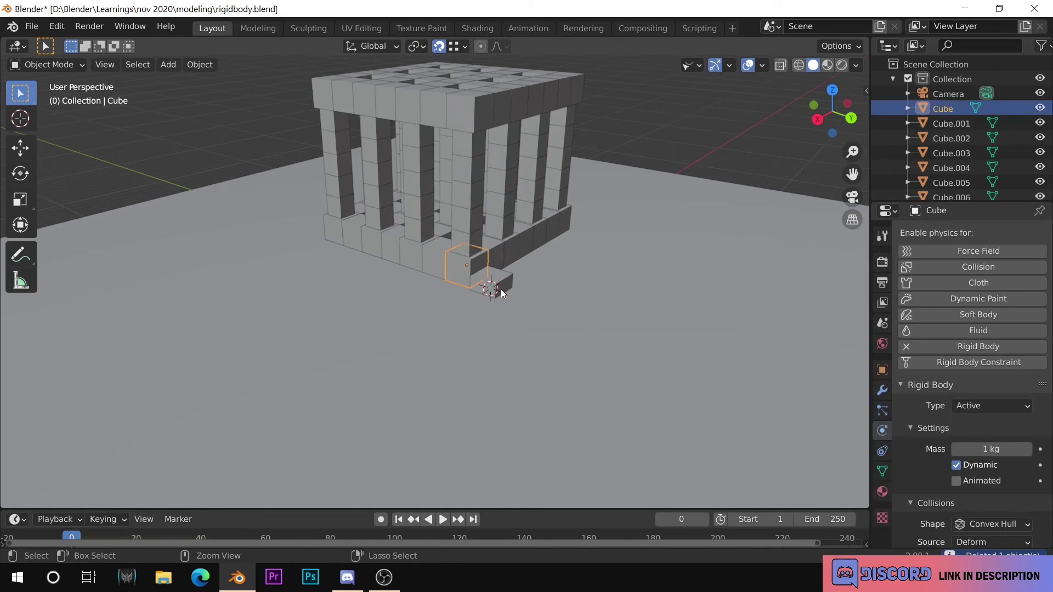
scroll(507, 284, up, 3)
click(594, 281)
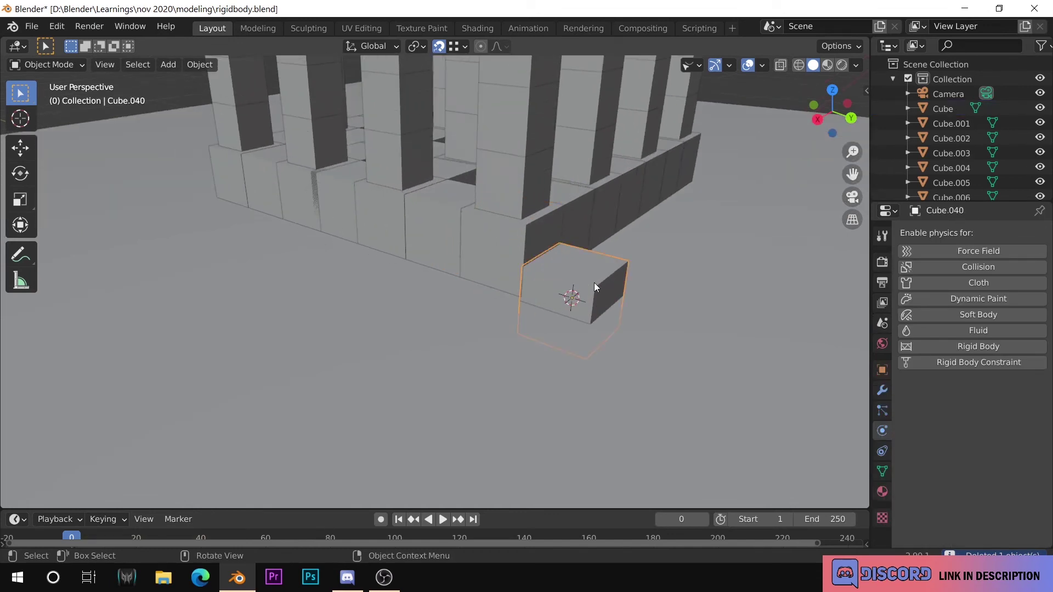
key(Delete)
- Orbit out over the whole cage and select the ground plane
scroll(597, 287, down, 3)
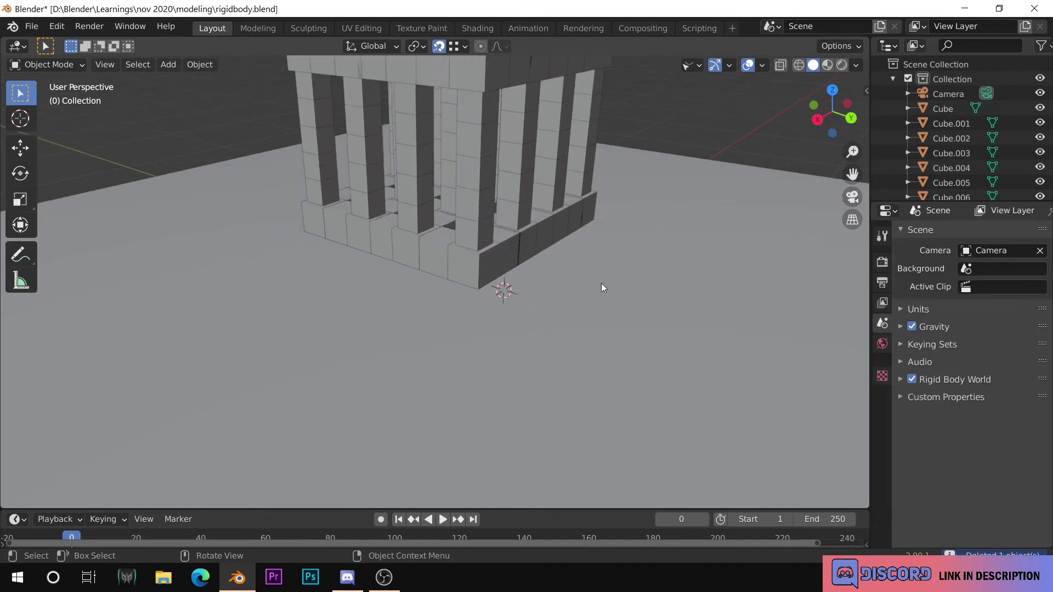
scroll(602, 277, down, 5)
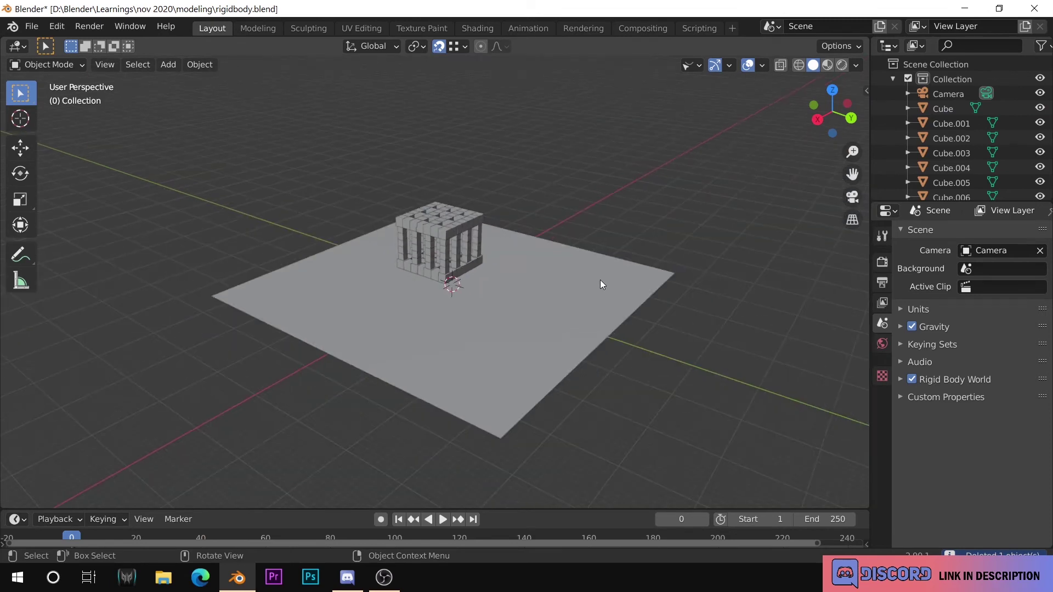
middle_drag(600, 280, 559, 306)
scroll(575, 313, down, 3)
click(561, 296)
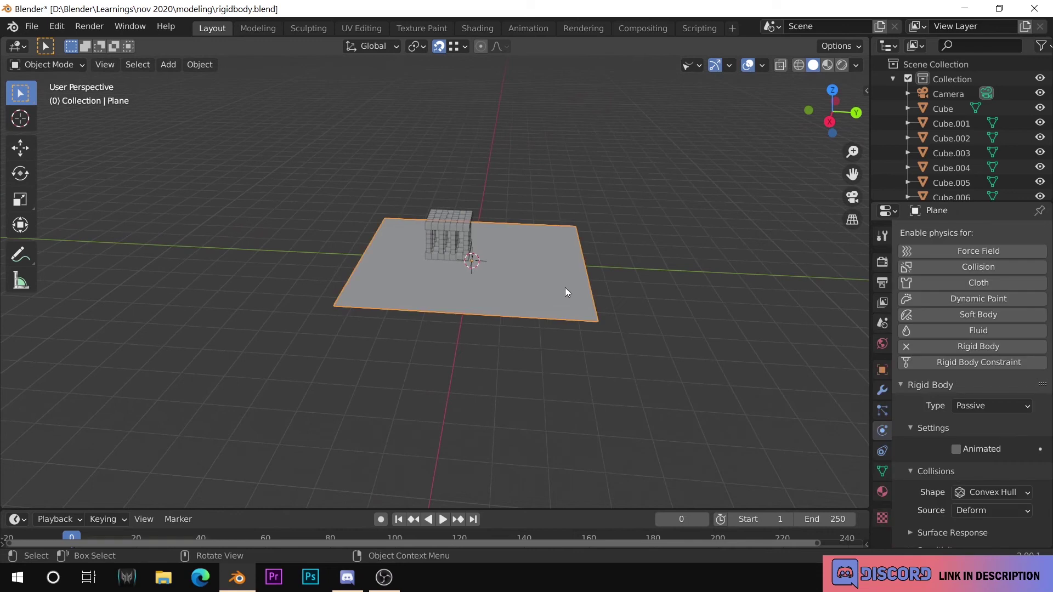
- Delete the ground plane beneath the cube cage
middle_drag(405, 259, 480, 352)
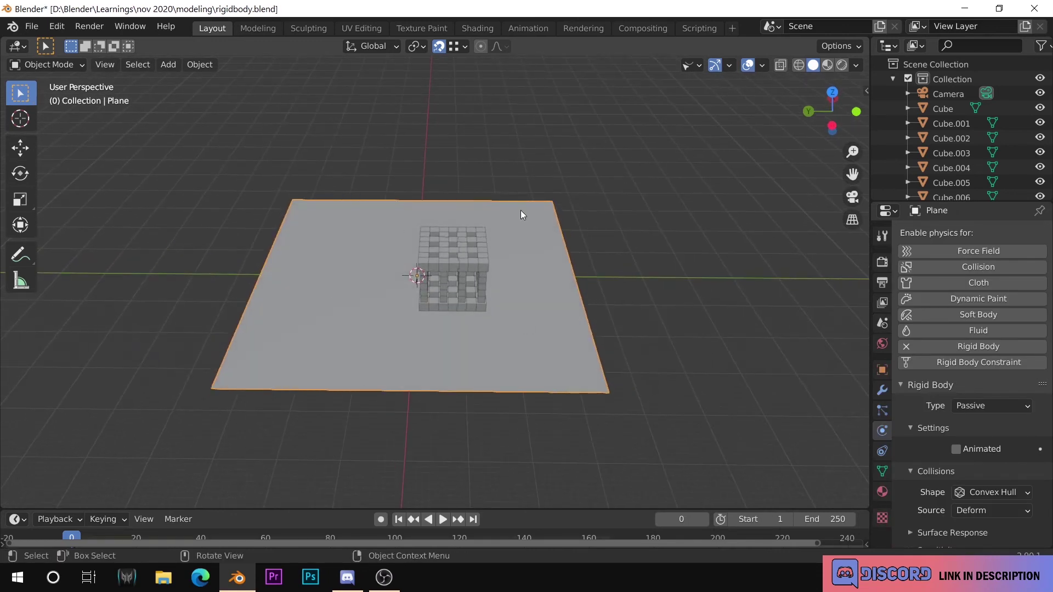
scroll(467, 354, up, 2)
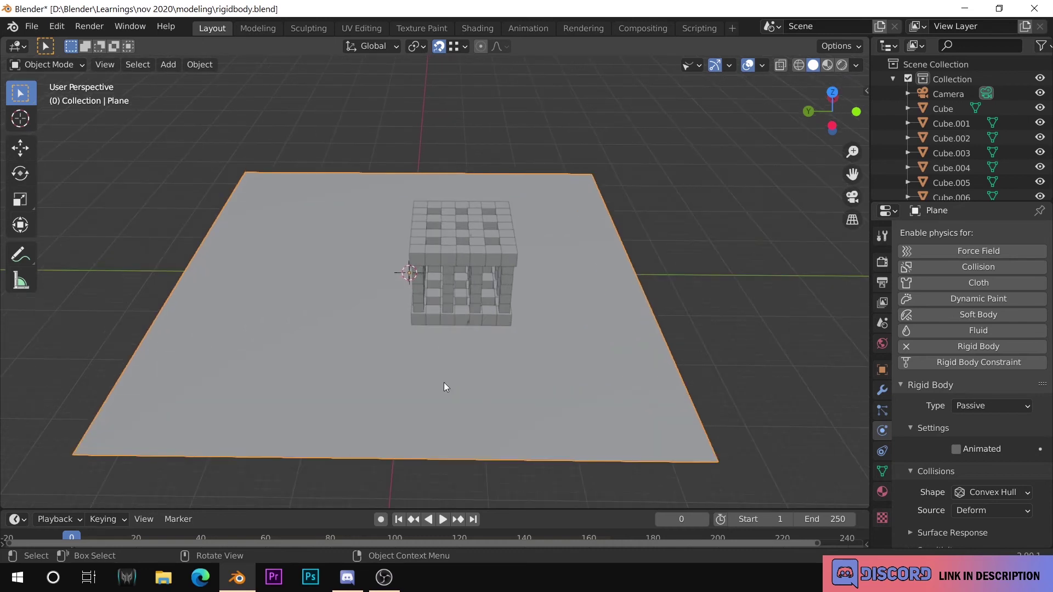
key(Delete)
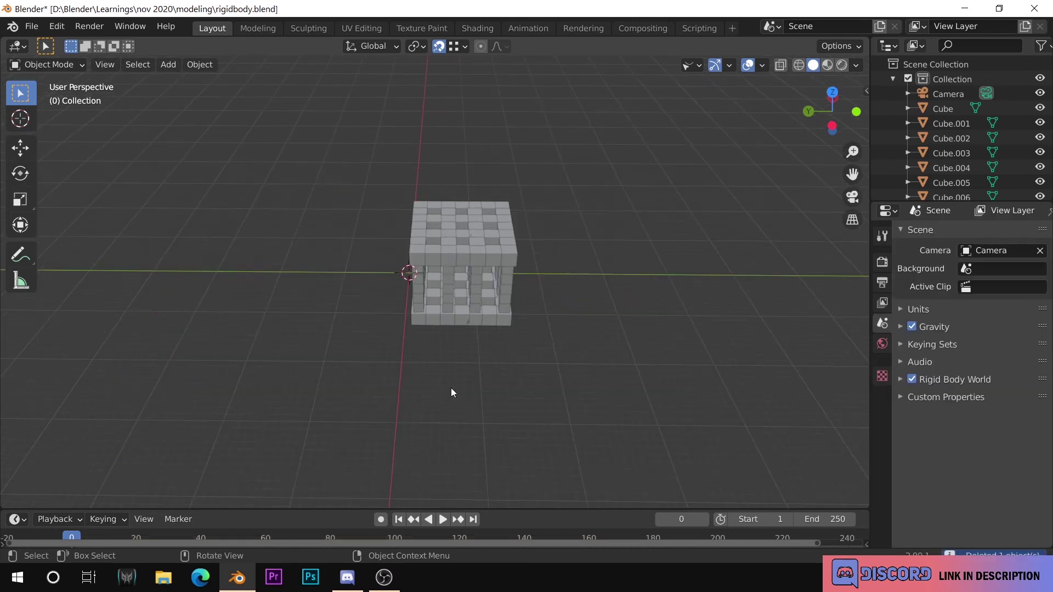
- Play the simulation to watch the cage fall with no floor, then rewind to frame 0
middle_drag(537, 344, 534, 303)
click(443, 519)
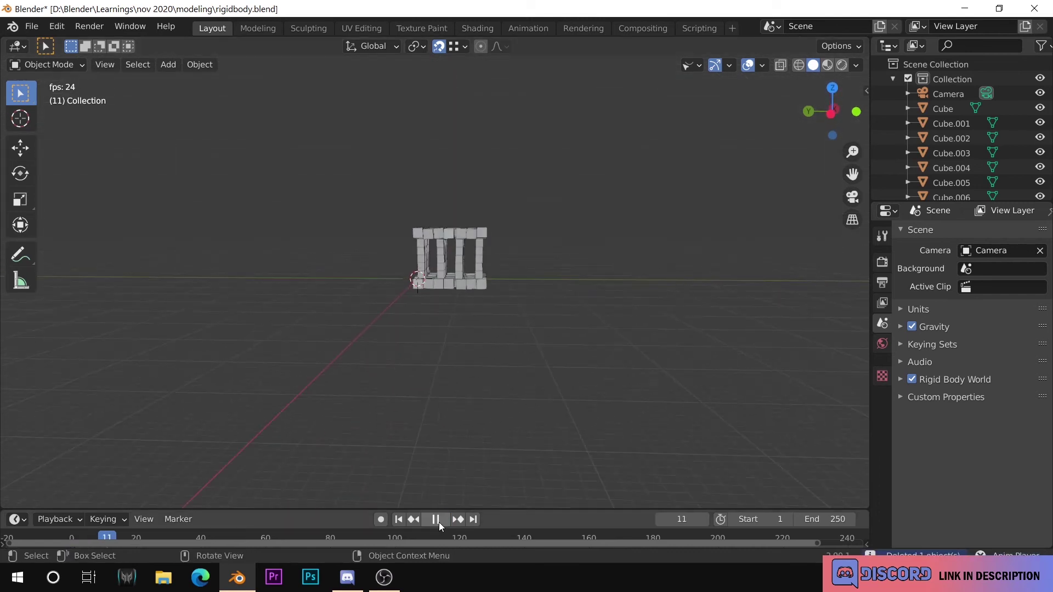
click(441, 521)
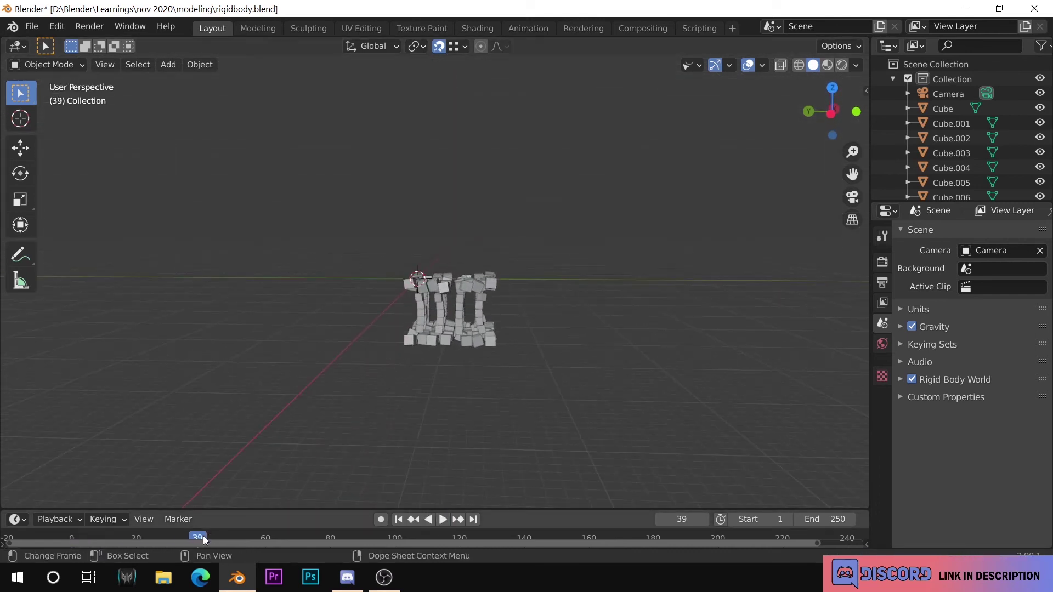
key(space)
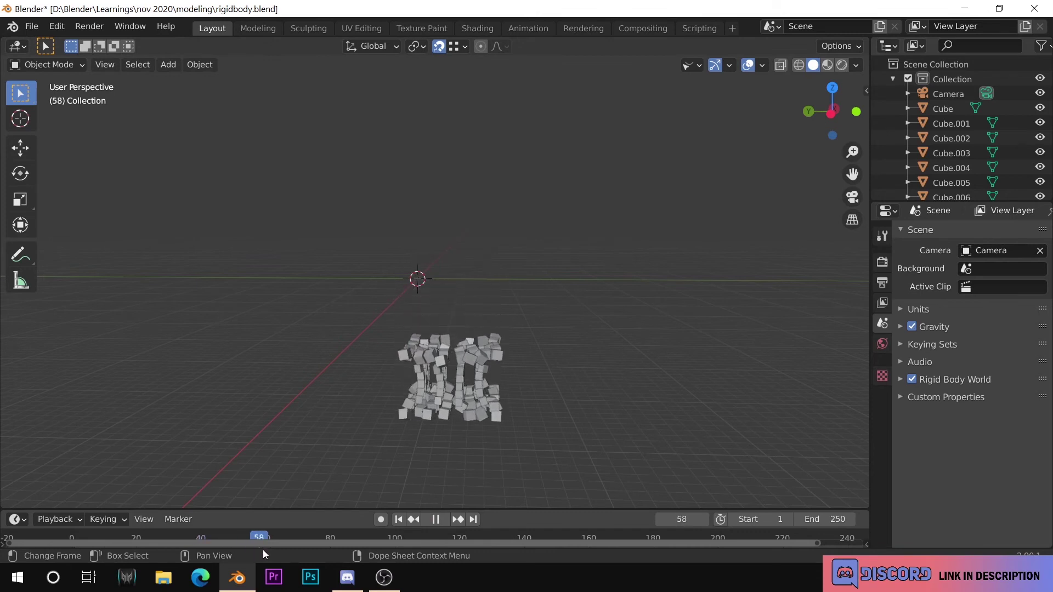
click(30, 542)
key(space)
middle_drag(454, 270, 520, 314)
key(shift+a)
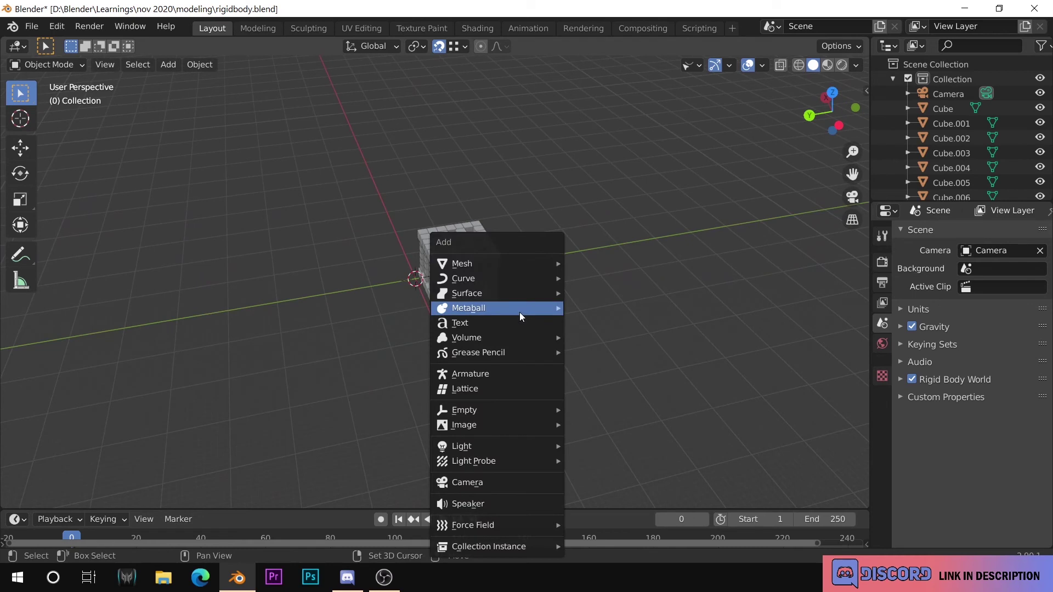
- Add a mesh plane under the cage and scale it up about 17 times
mouse_move(501, 265)
click(626, 266)
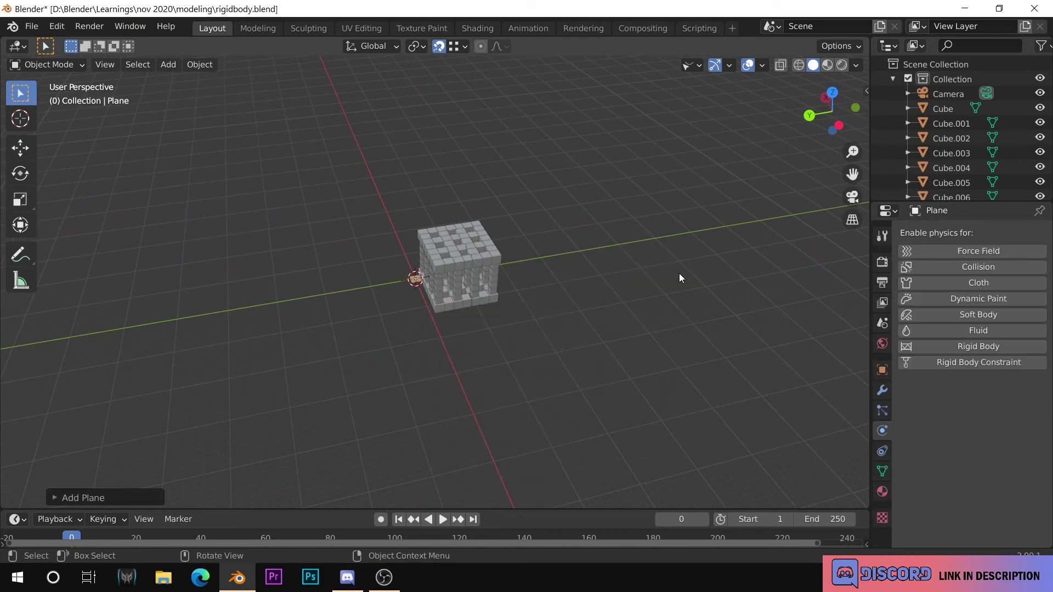
key(s)
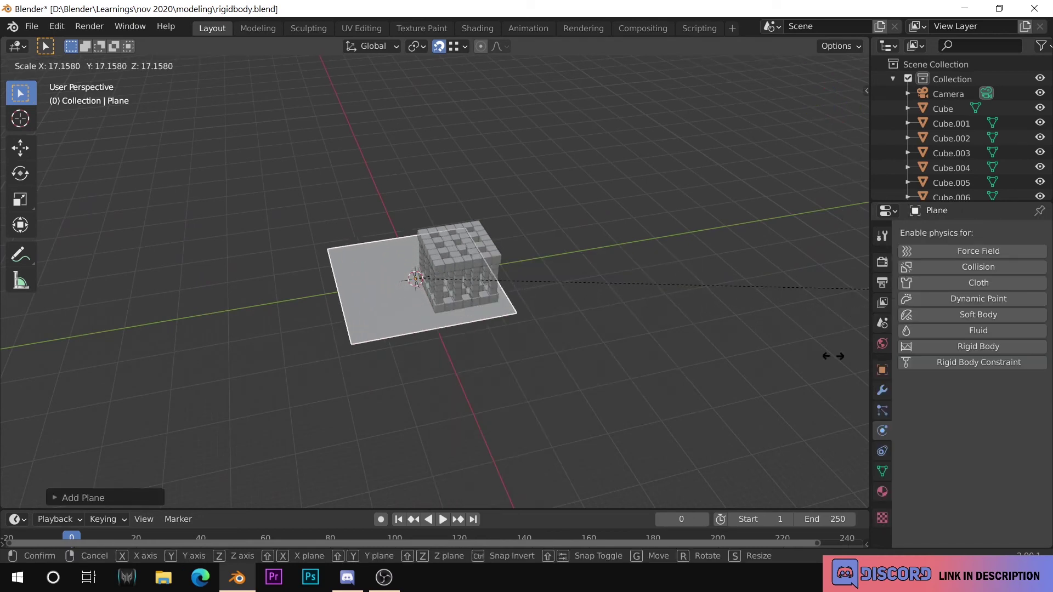
click(652, 404)
scroll(647, 398, down, 5)
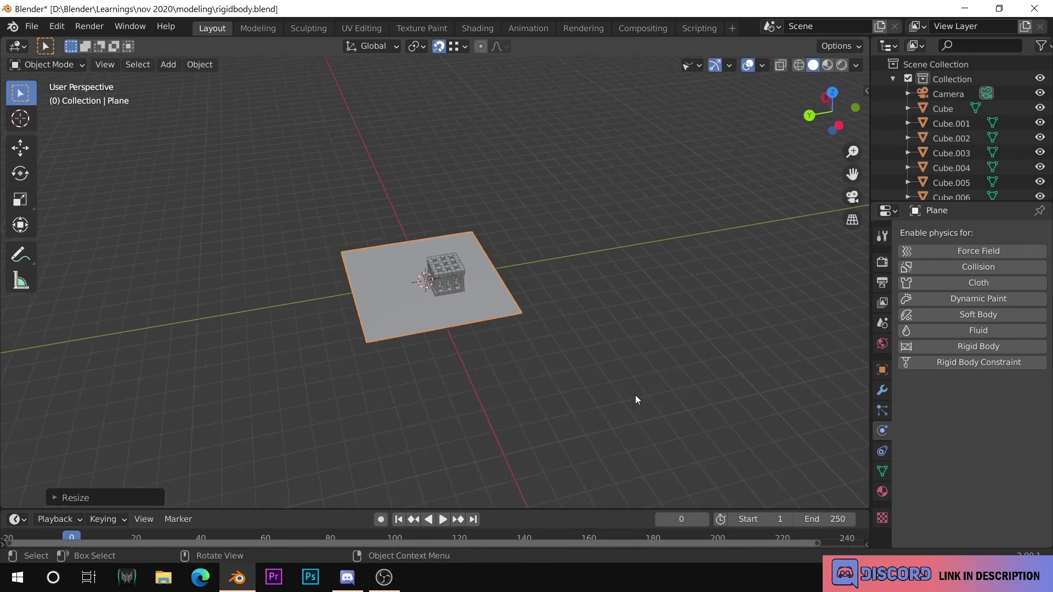
scroll(581, 396, up, 10)
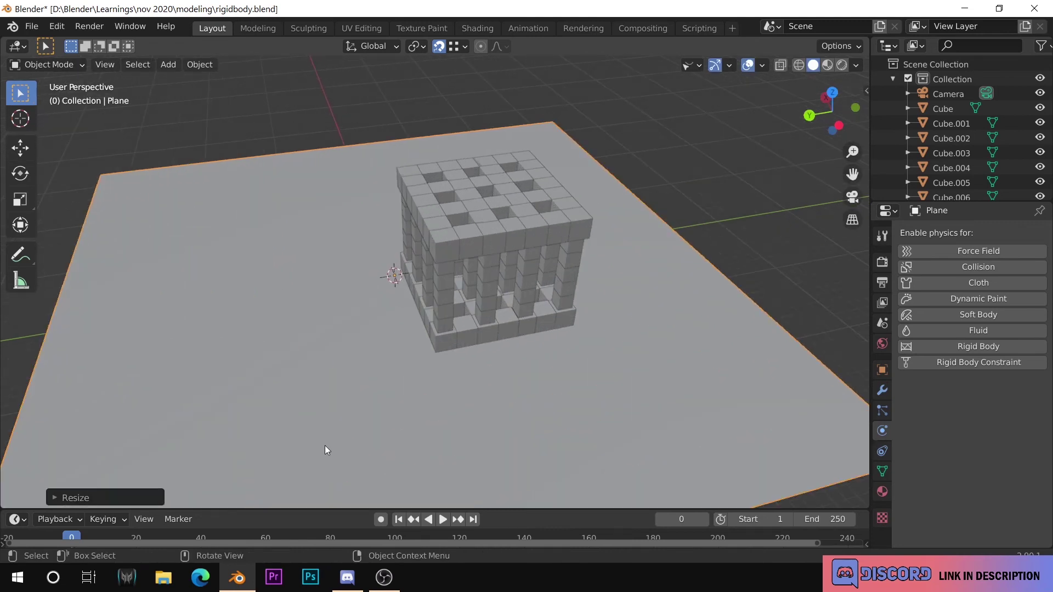
scroll(484, 342, down, 4)
- Play the animation to see the cubes drop through the plane, then return to the first frame
middle_drag(485, 342, 451, 284)
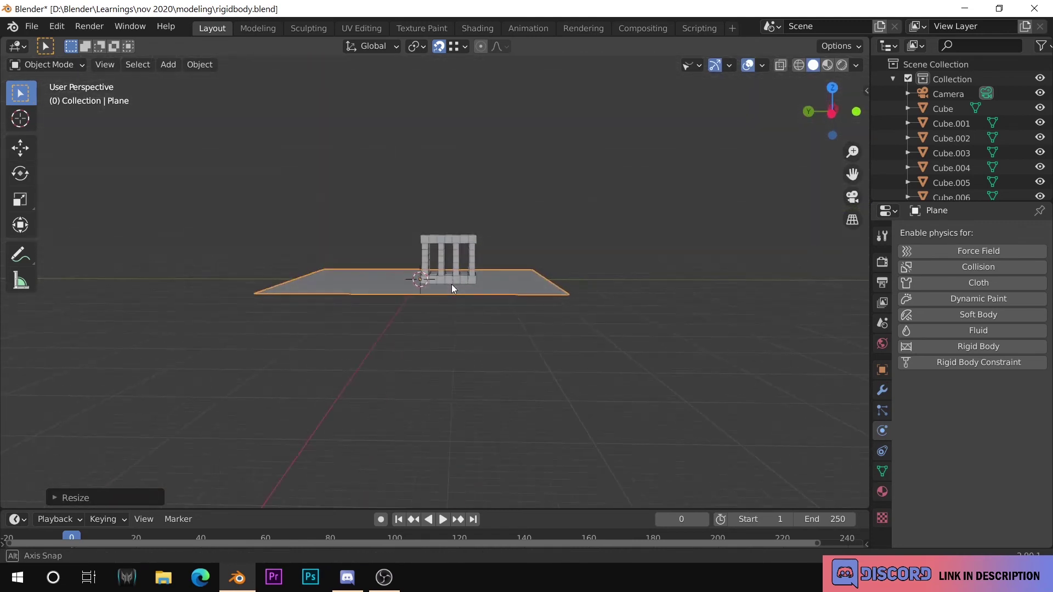
click(442, 519)
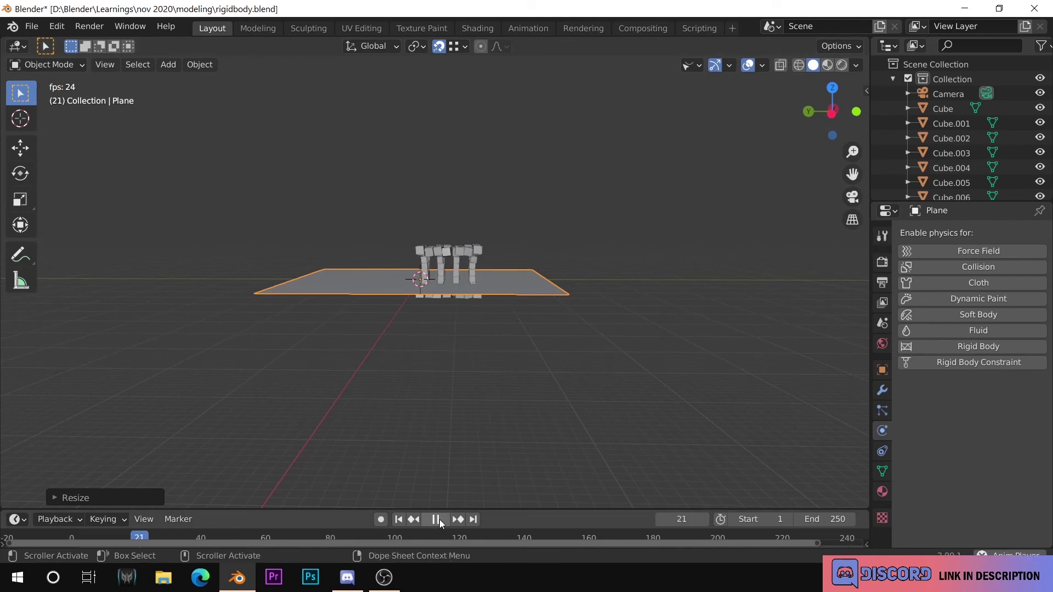
click(442, 519)
key(space)
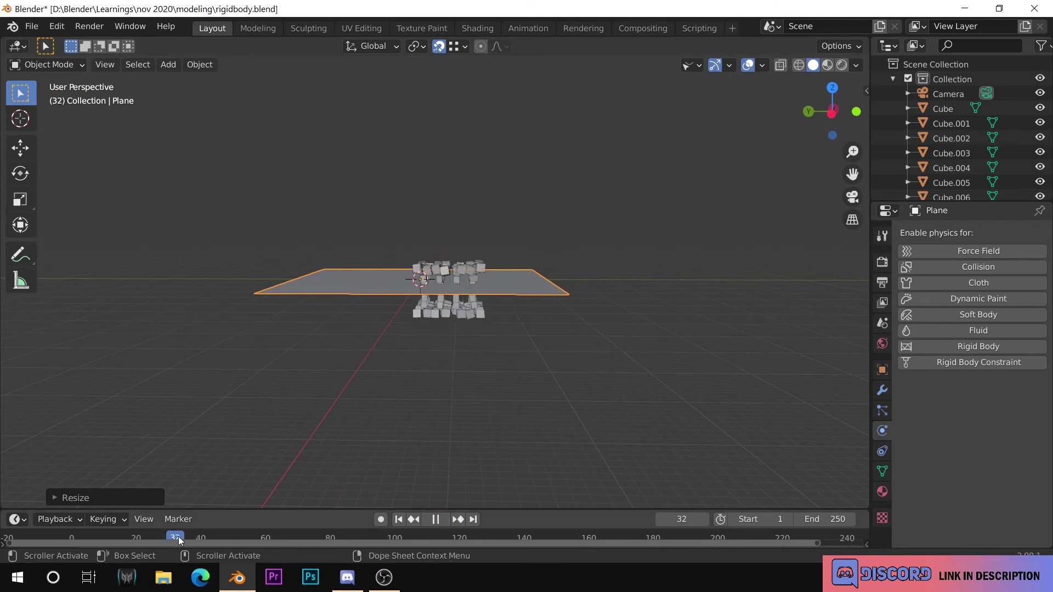
key(shift+Left)
key(space)
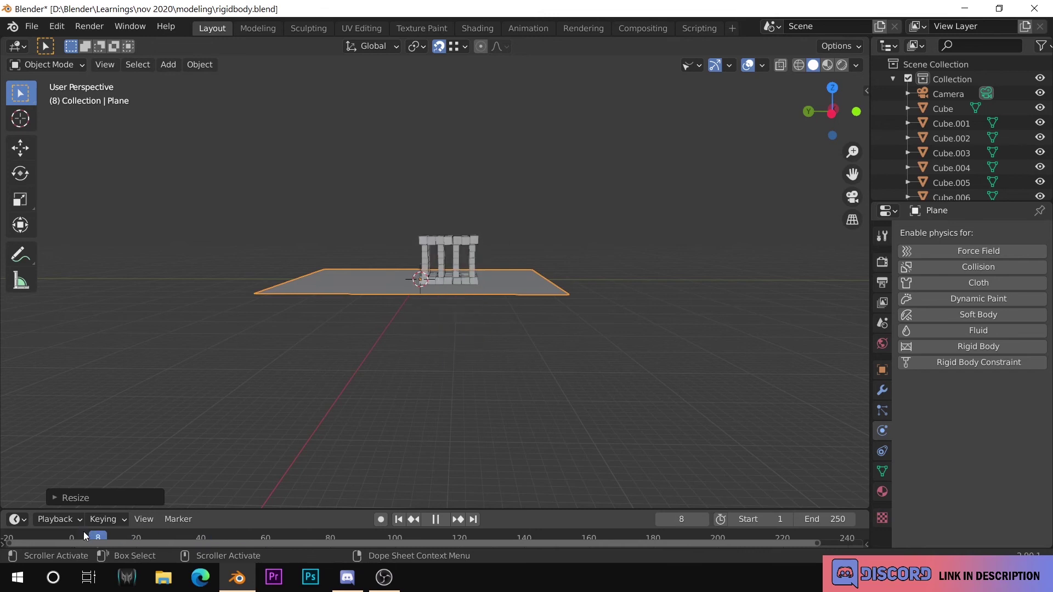
middle_drag(375, 285, 353, 362)
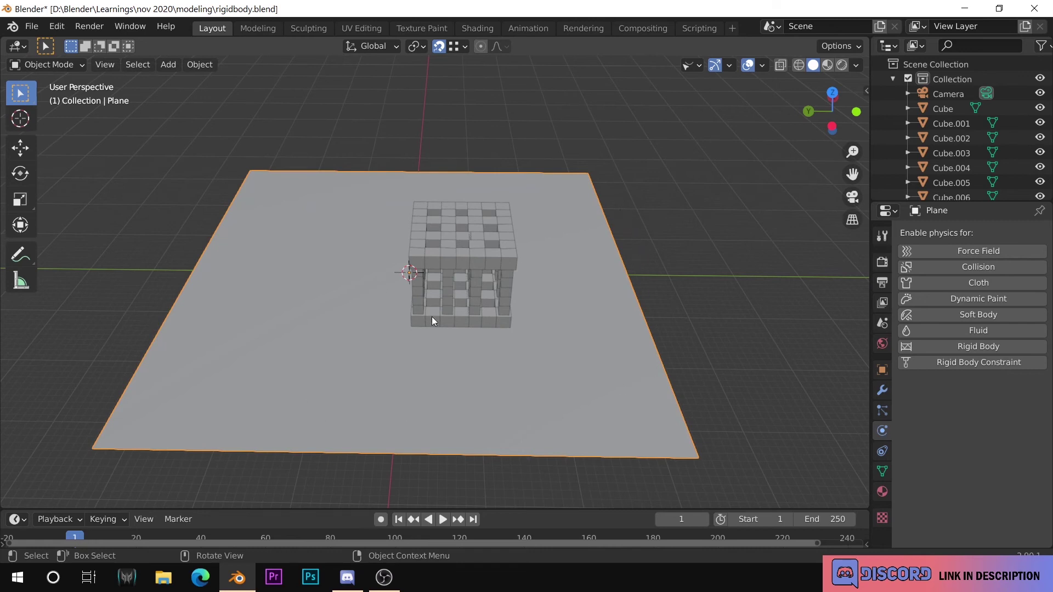
scroll(432, 321, down, 2)
middle_drag(488, 382, 489, 332)
scroll(489, 330, up, 4)
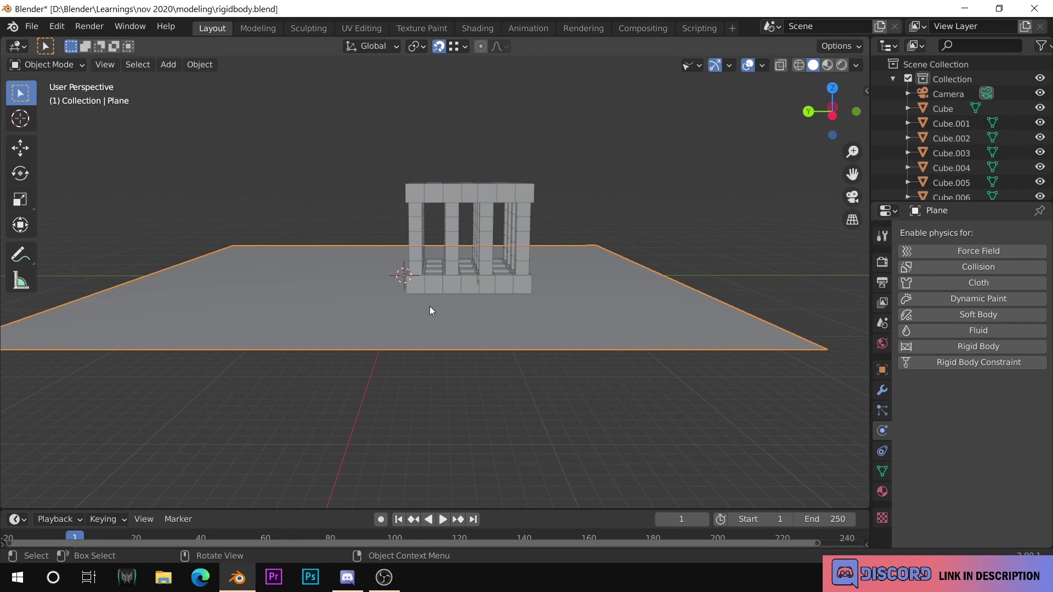
middle_drag(430, 308, 449, 354)
scroll(448, 355, down, 3)
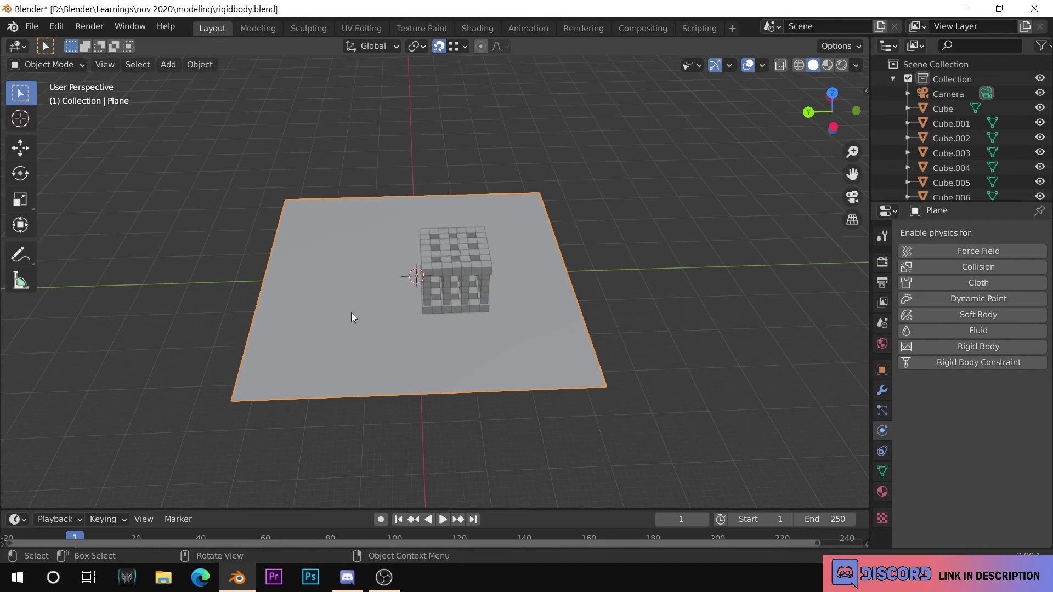
click(201, 65)
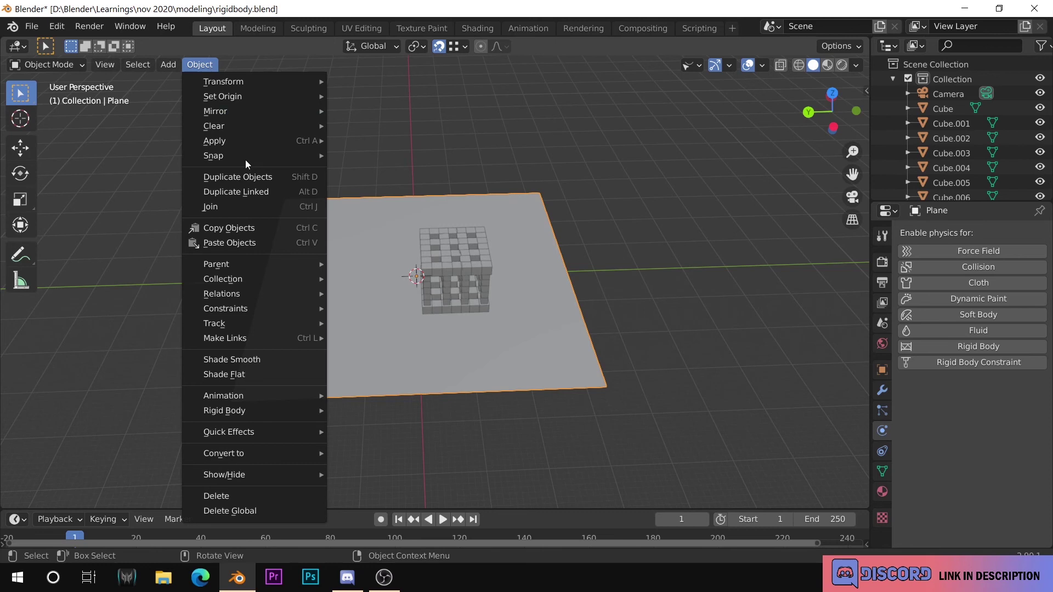
- Make the plane a Passive rigid body, watch the cage collapse onto it, then reset to frame 0
mouse_move(268, 411)
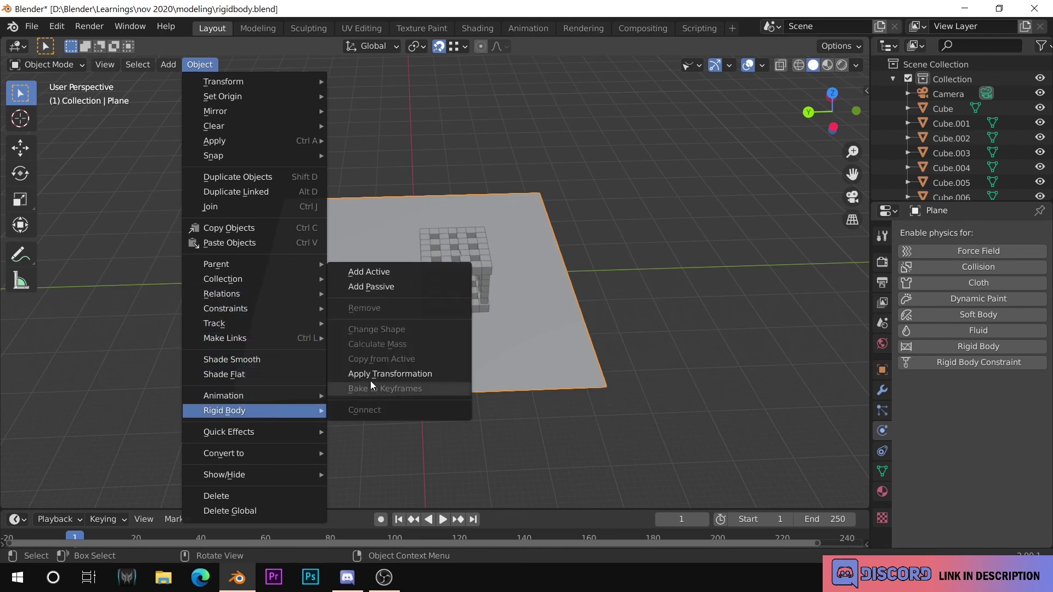
click(378, 287)
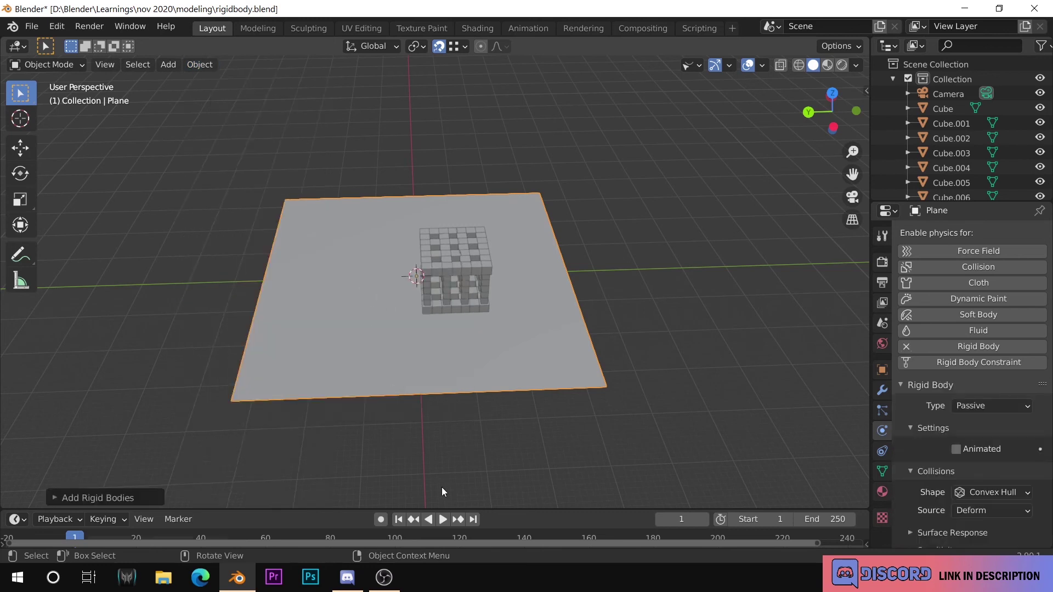
click(443, 519)
middle_drag(494, 411, 495, 341)
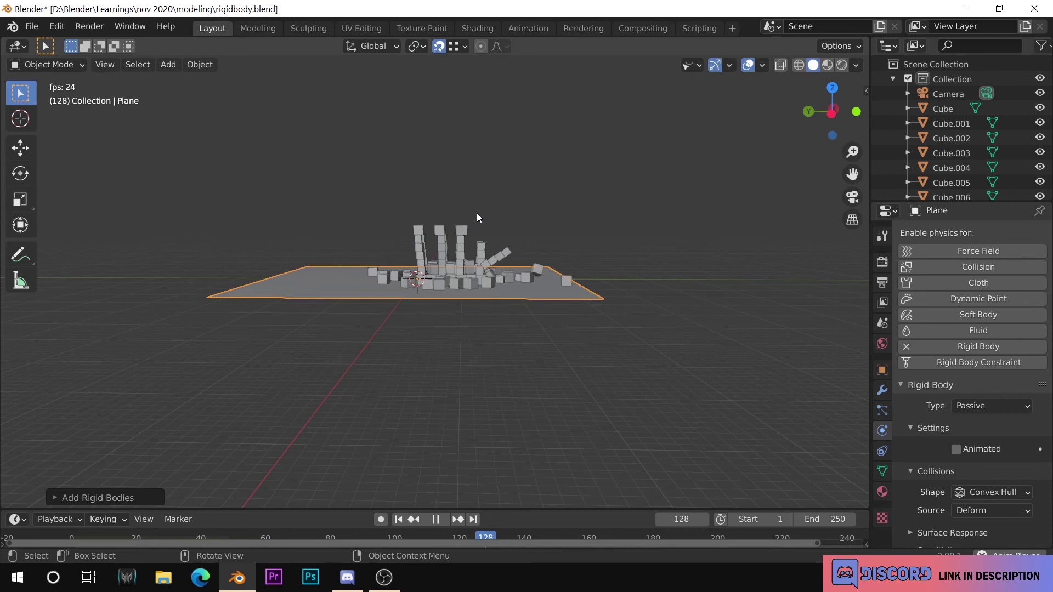
key(space)
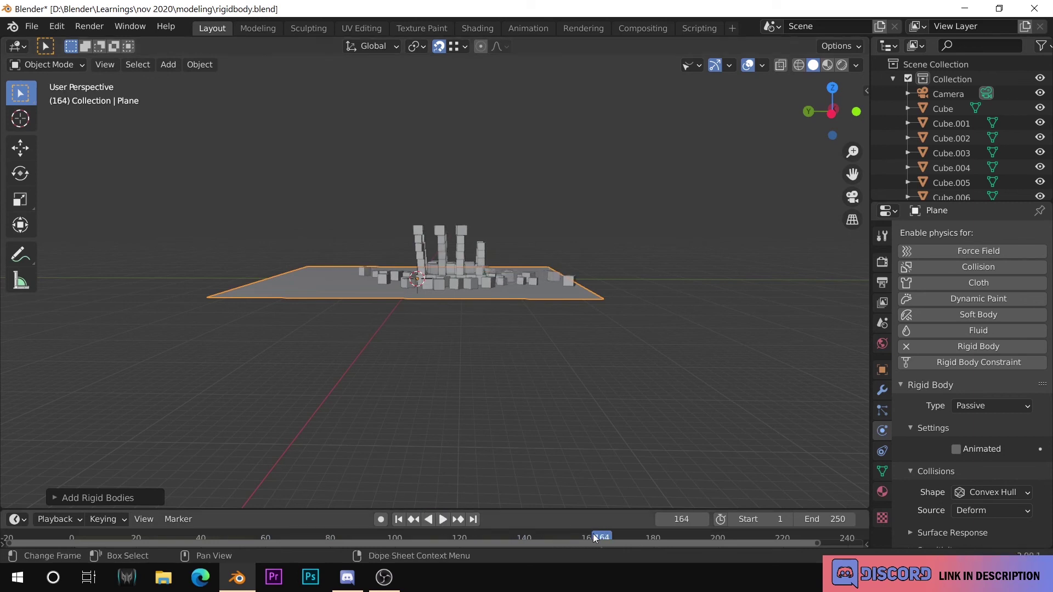
drag(595, 539, 71, 539)
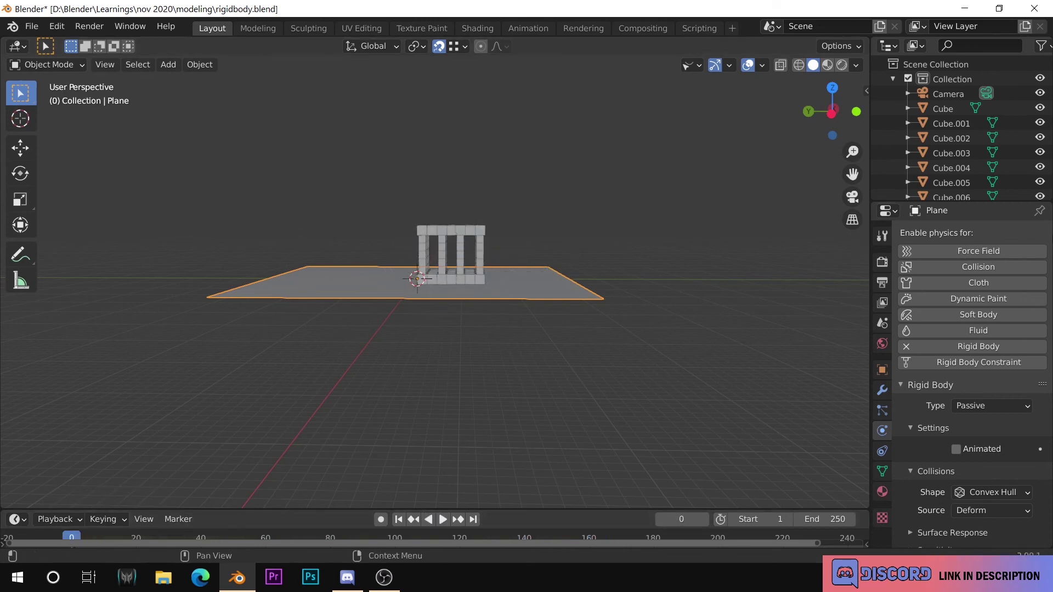
middle_drag(548, 293, 475, 274)
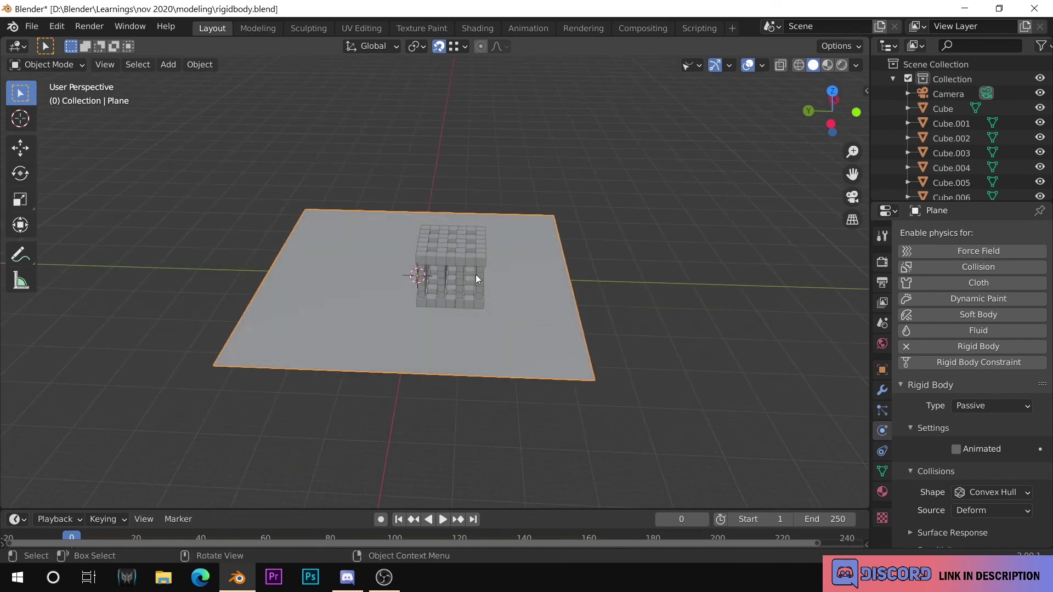